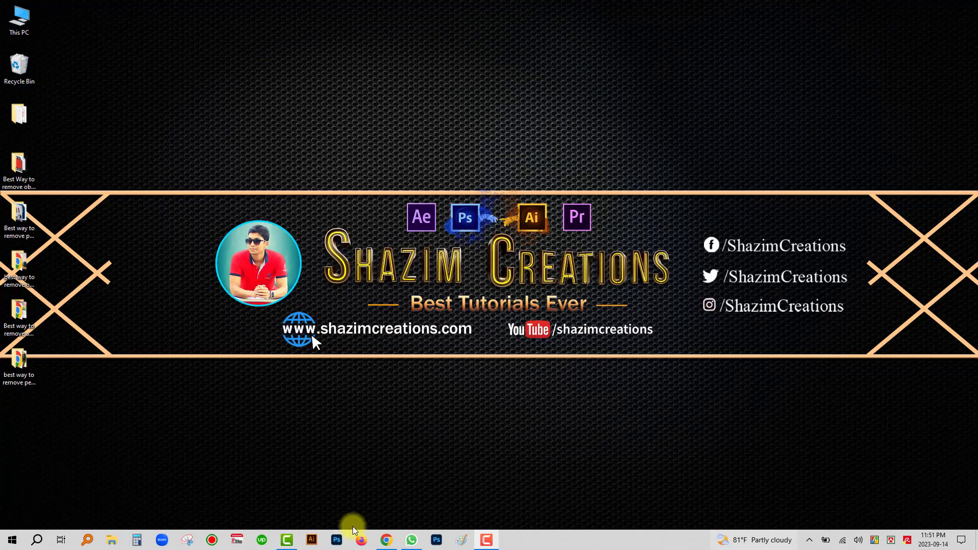
Switch to Photoshop and open minimal-coffee-cup-by-brown-vase-wooden-floor.jpg from the Best Way to remove objects from photo folder.
left_click(331, 534)
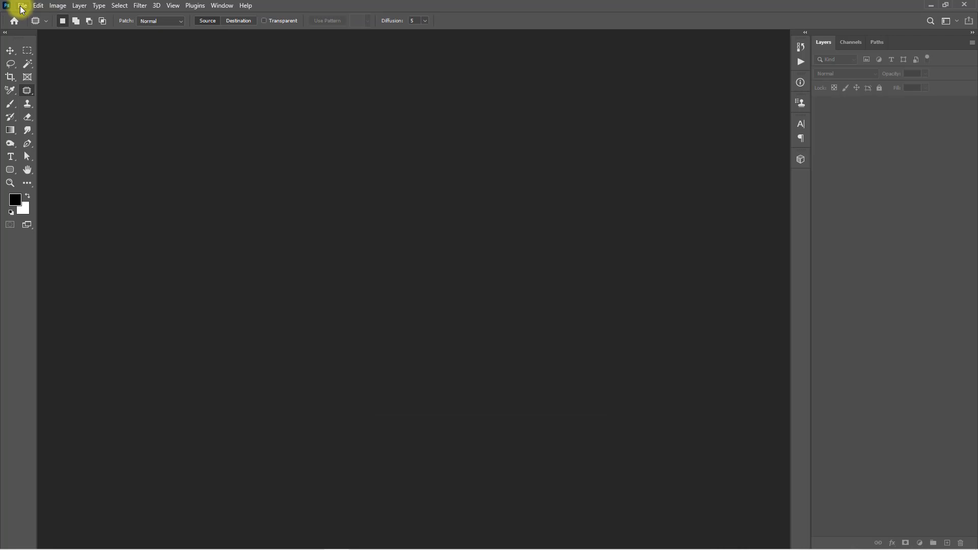
left_click(22, 5)
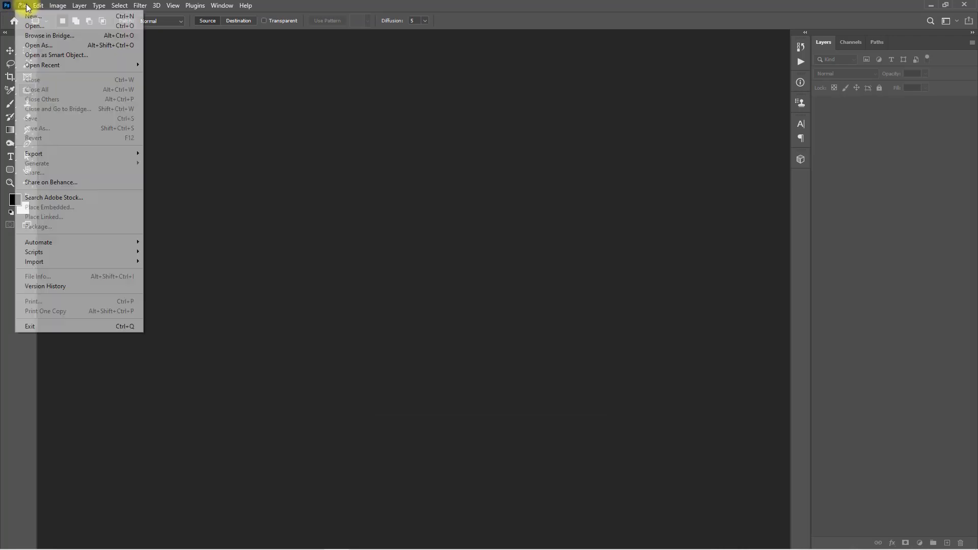
left_click(45, 26)
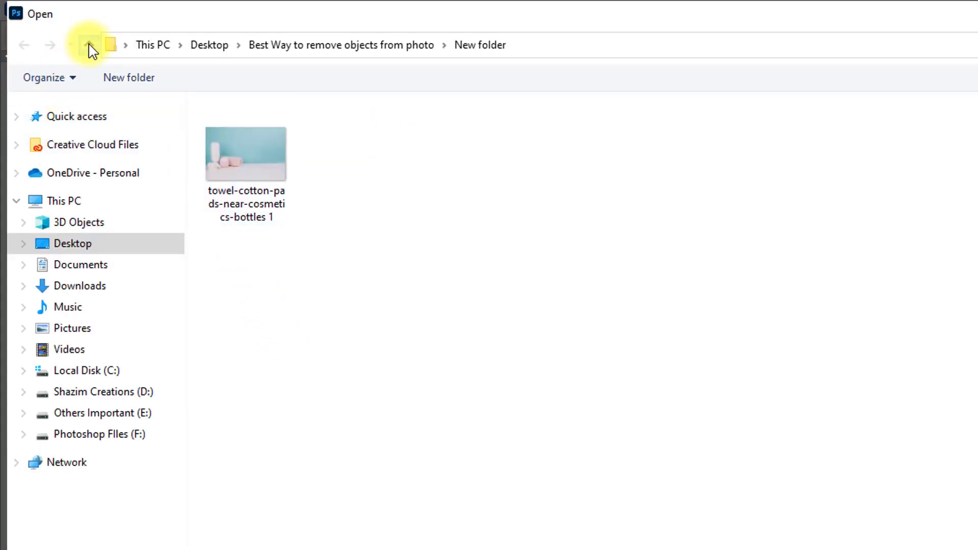
key("alt+Up")
left_click(724, 120)
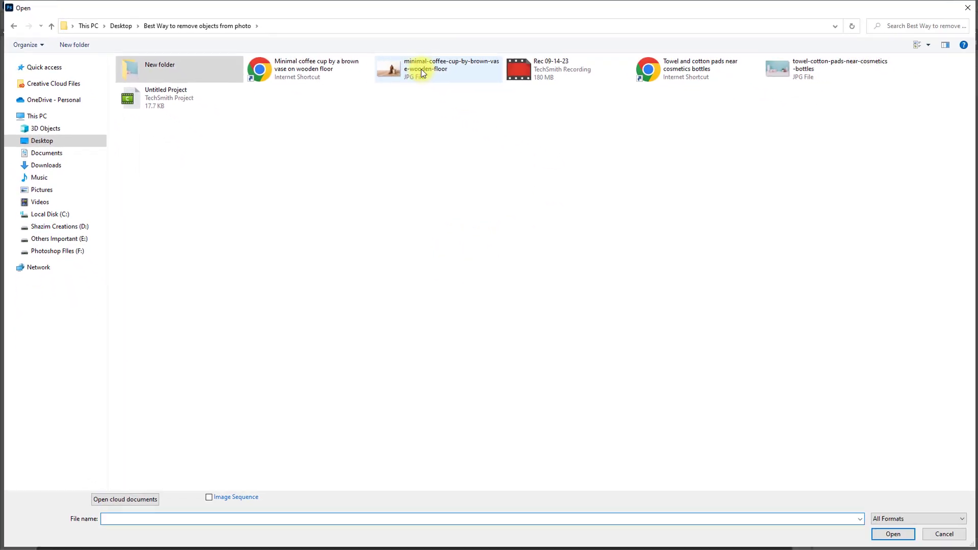
left_click(891, 534)
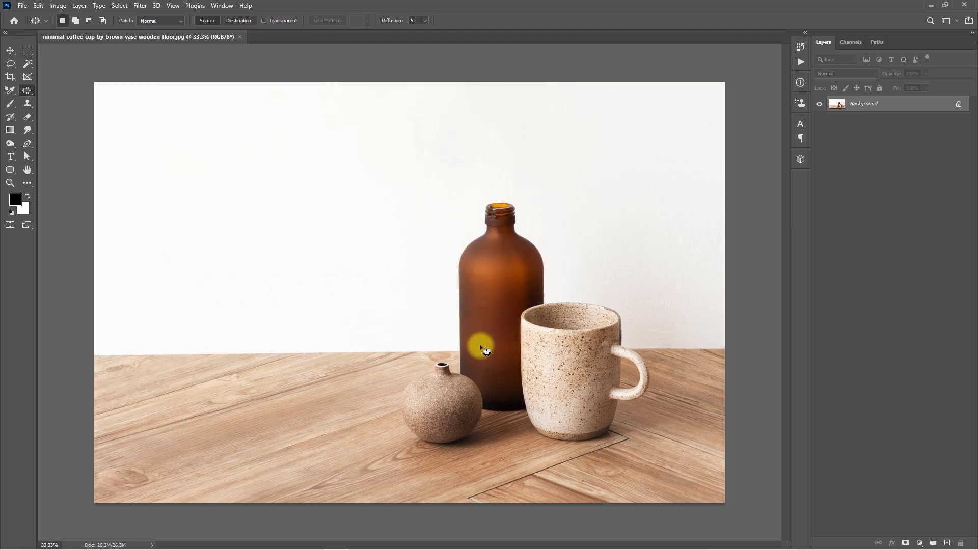
Start a Pen tool path at the table's back edge above the small vase, running straight across the bottle to the cup.
key("ctrl+plus")
key("ctrl+plus")
left_click_drag(518, 277, 453, 326)
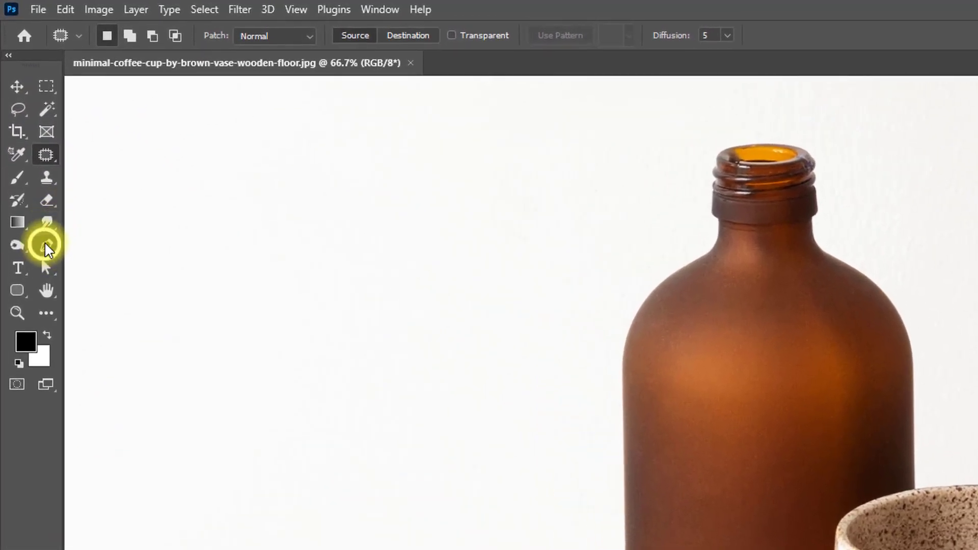
left_click(45, 245)
left_click(120, 246)
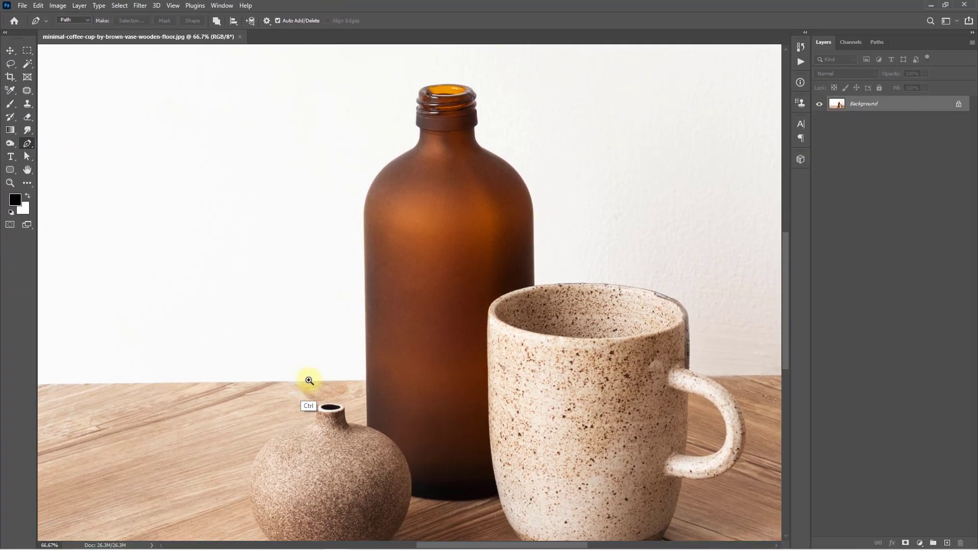
left_click(308, 380, "ctrl")
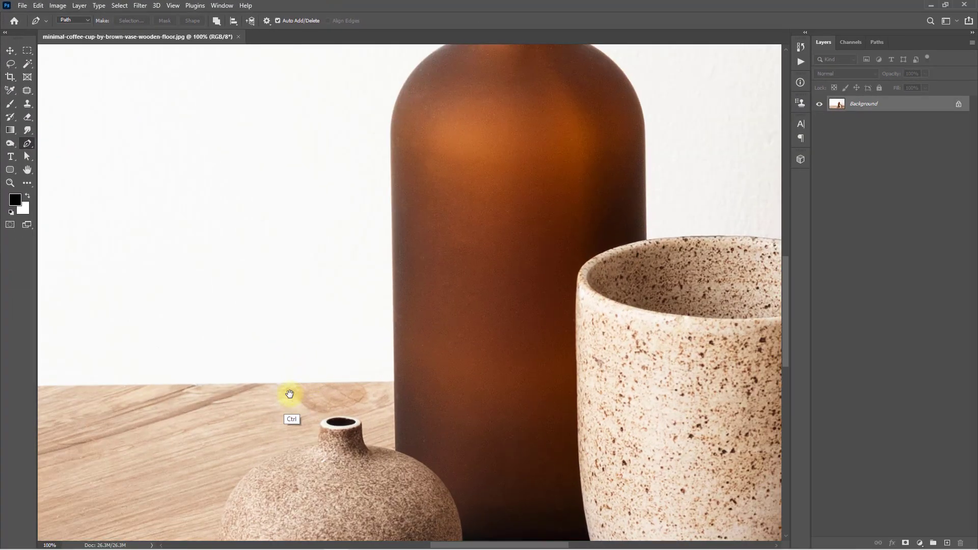
left_click_drag(290, 394, 312, 337)
left_click(313, 336, "ctrl")
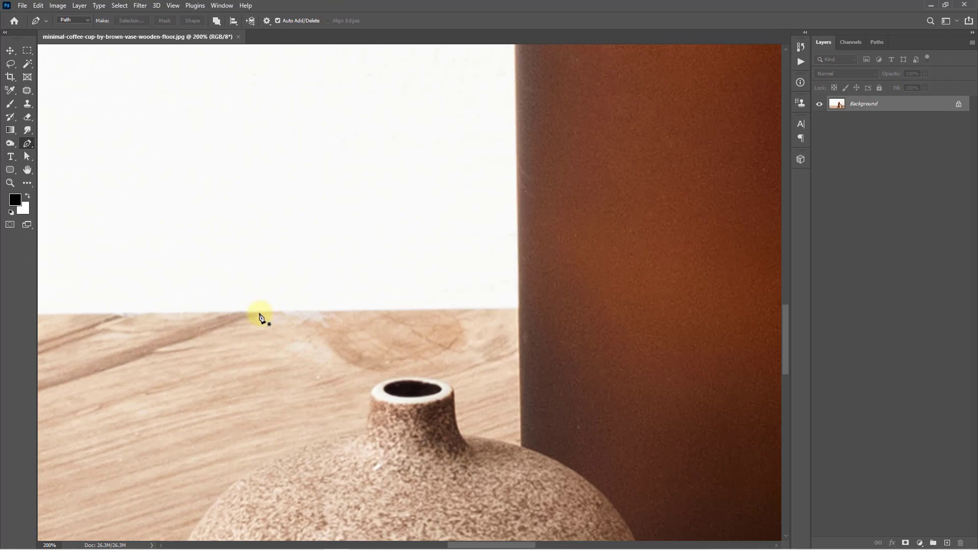
key("ctrl+z")
left_click(293, 316, "alt")
left_click(292, 316, "alt")
left_click_drag(346, 334, 234, 334)
left_click(343, 313, "ctrl")
scroll(416, 312, "up", 2)
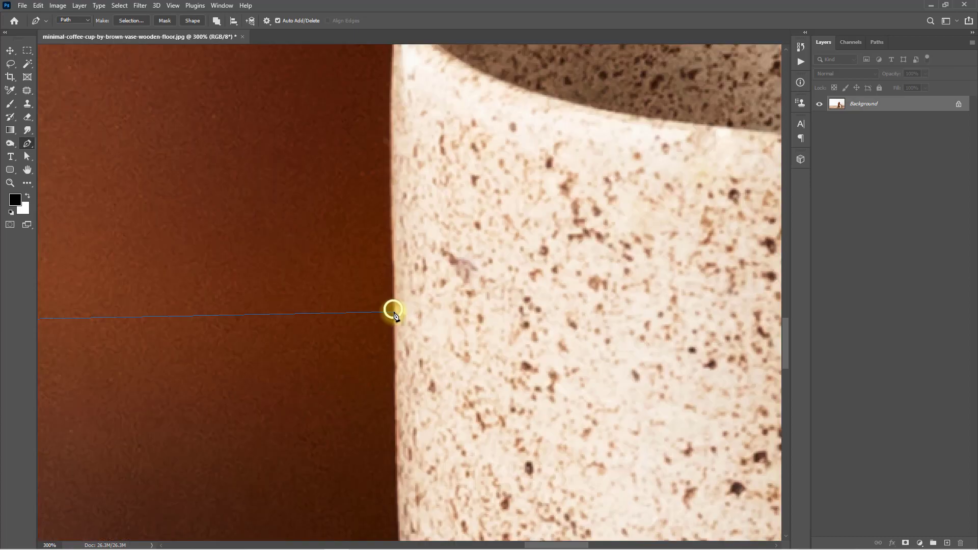
Continue the path up the cup's side and along its curved rim to just past the bottle's far edge.
left_click_drag(392, 258, 395, 353)
left_click_drag(396, 288, 393, 267)
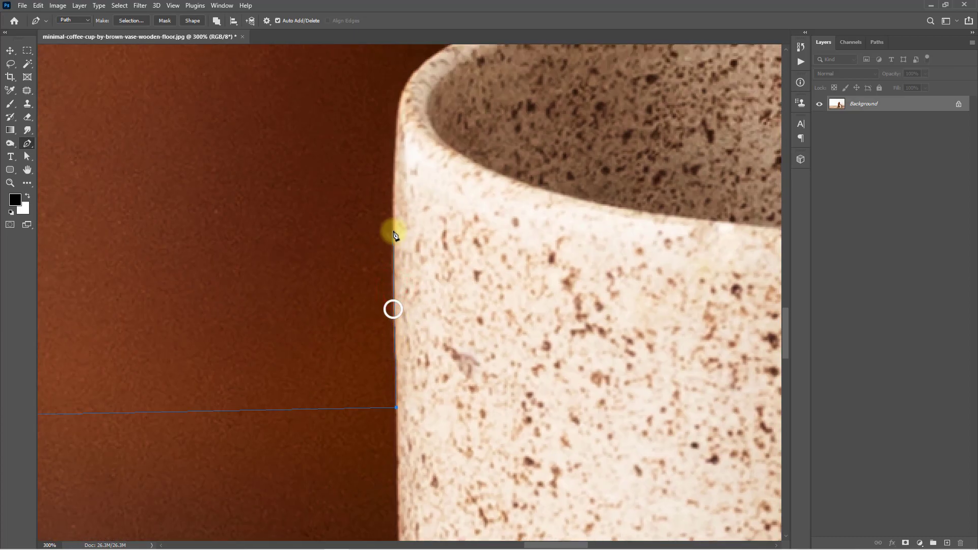
left_click_drag(391, 167, 391, 164)
left_click_drag(392, 164, 385, 286)
left_click_drag(400, 204, 349, 234)
left_click_drag(428, 183, 470, 168)
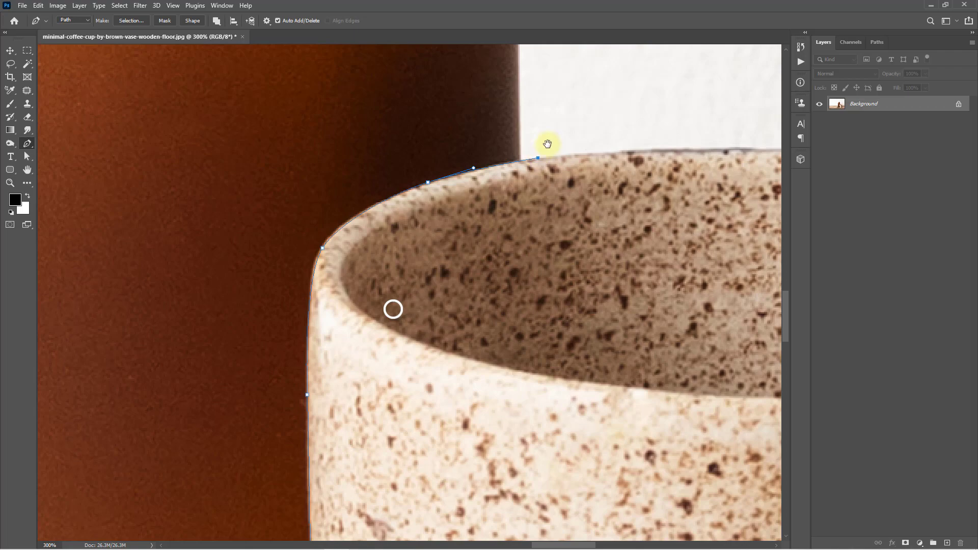
Loop the path loosely through the wall around the bottle's shoulders and neck and close it at its starting point.
scroll(474, 255, "down", 3)
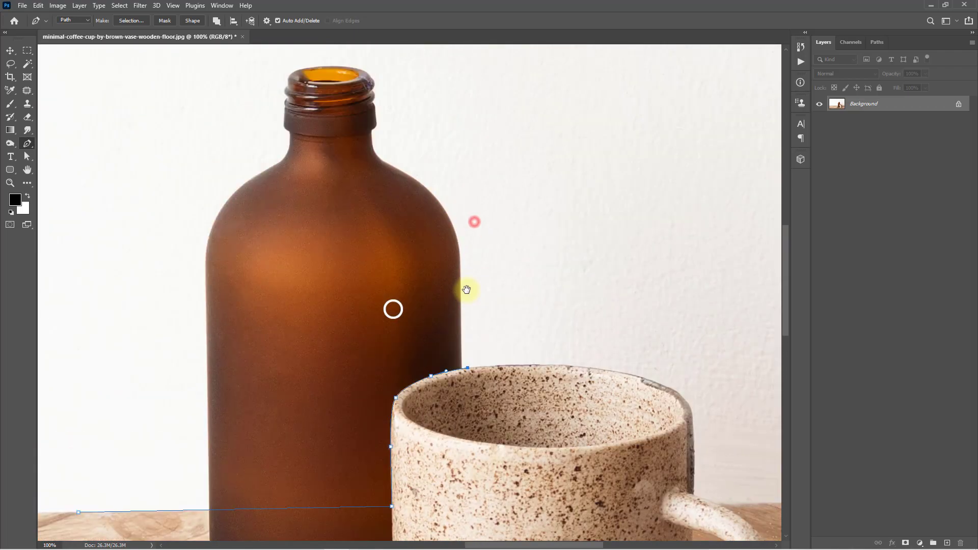
left_click_drag(476, 216, 448, 138)
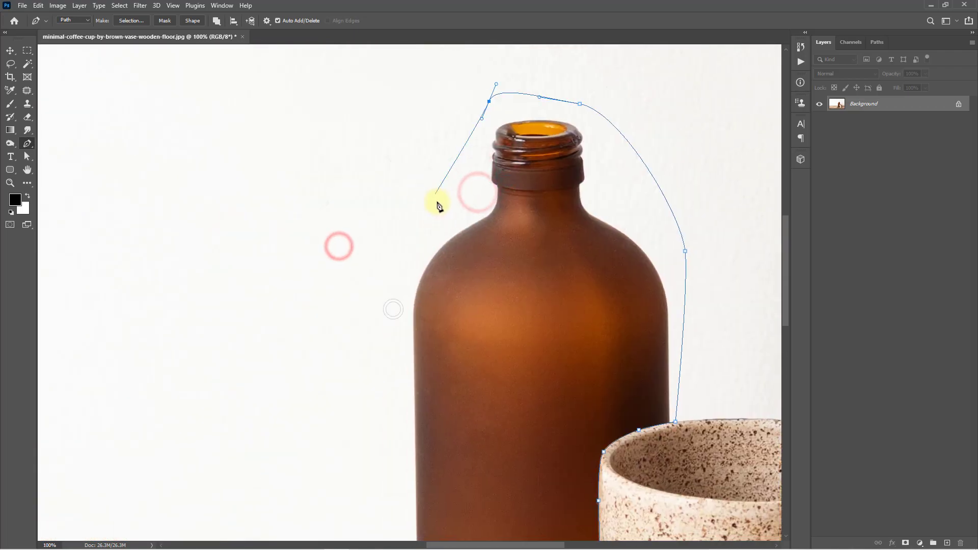
left_click_drag(435, 196, 421, 222)
left_click_drag(379, 351, 438, 209)
left_click_drag(443, 223, 444, 258)
left_click_drag(406, 335, 462, 220)
left_click_drag(455, 256, 418, 283)
left_click(397, 311)
left_click(408, 283, "alt")
left_click(408, 283, "alt")
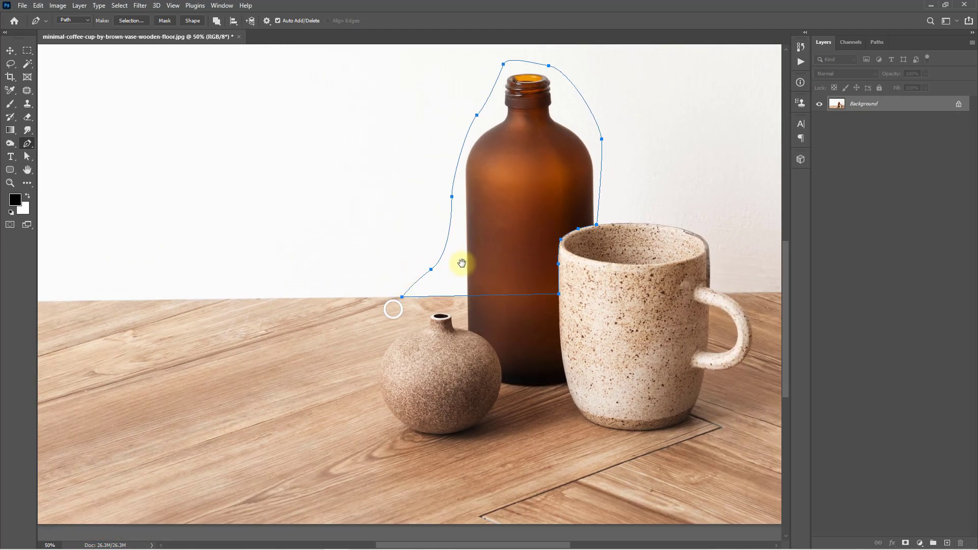
Convert the closed path into a new anti-aliased selection with a 0.5-pixel feather radius.
left_click_drag(462, 265, 388, 340)
right_click(306, 227)
right_click(329, 183)
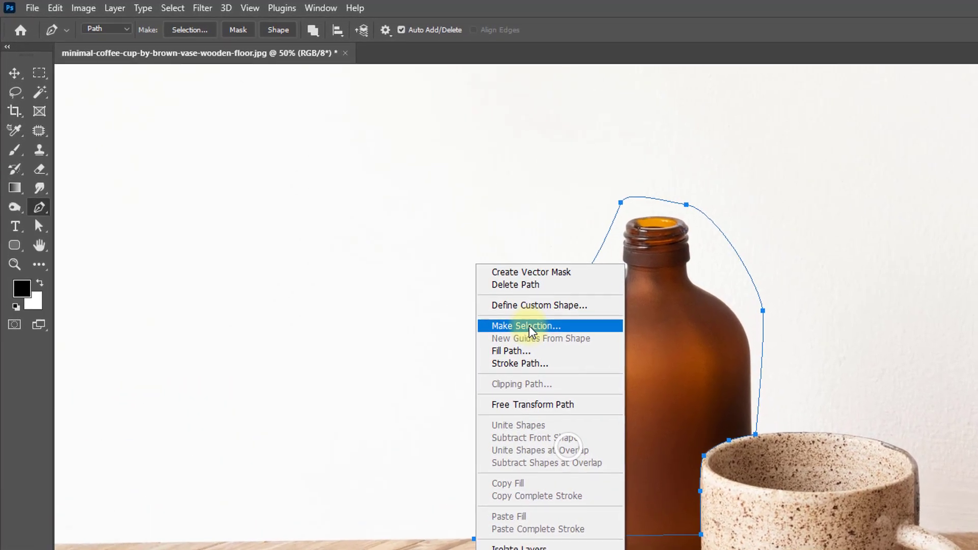
left_click(363, 226)
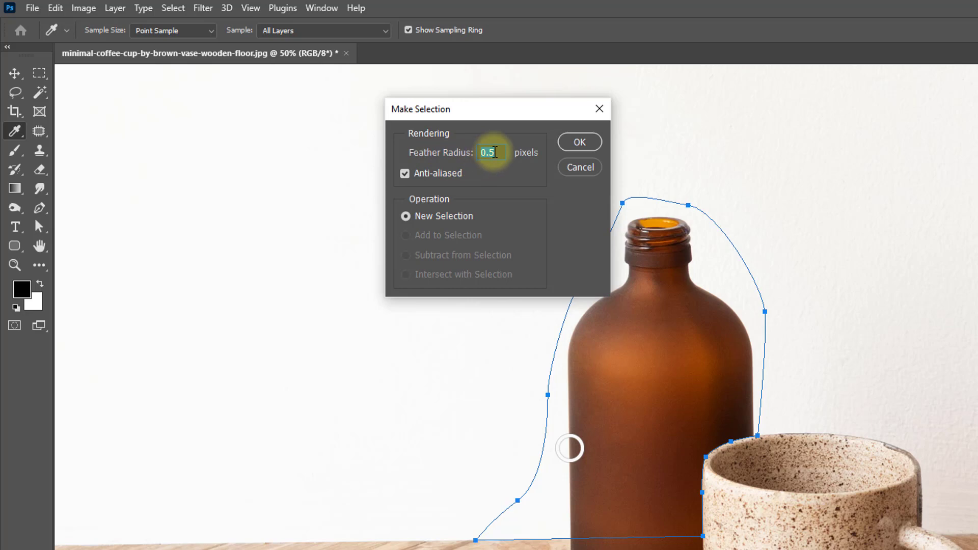
left_click(578, 143)
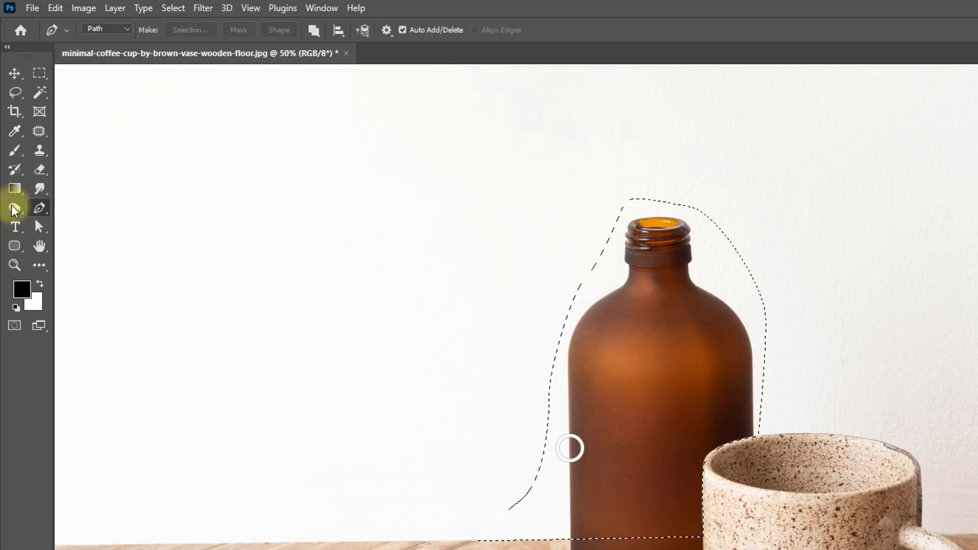
Use the Clone Stamp to paint wall texture sampled on the small vase's side over that side of the selected bottle.
left_click(43, 150)
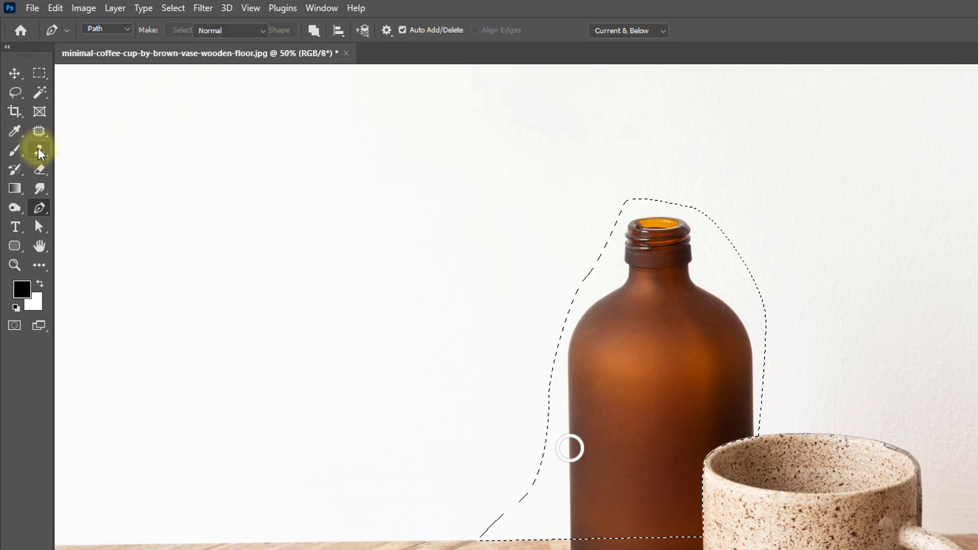
left_click(96, 152)
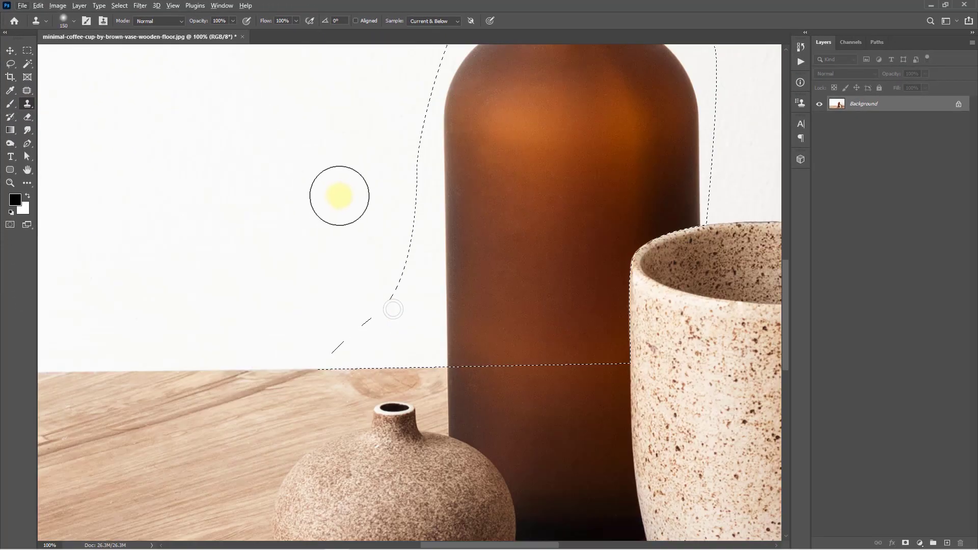
key("alt")
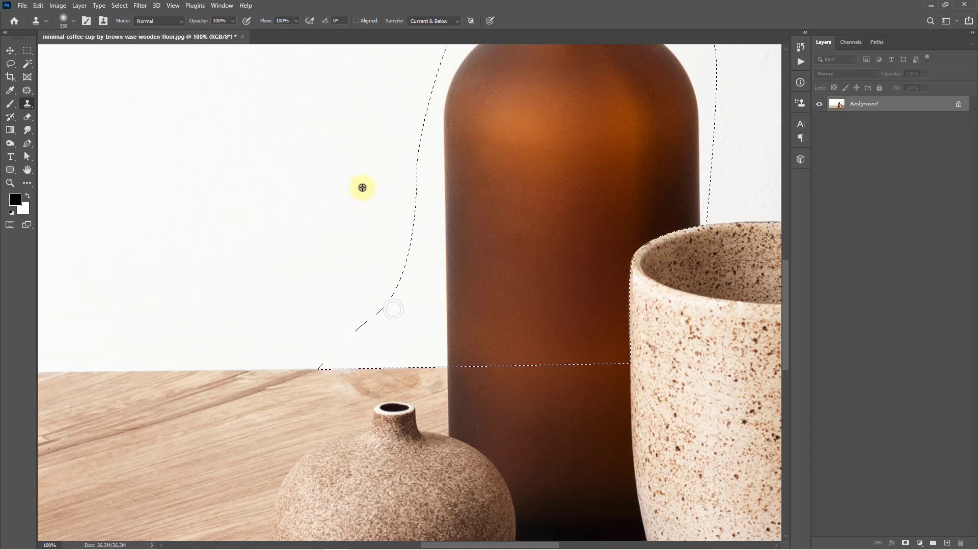
scroll(390, 207, "down", 1)
left_click_drag(393, 208, 318, 336)
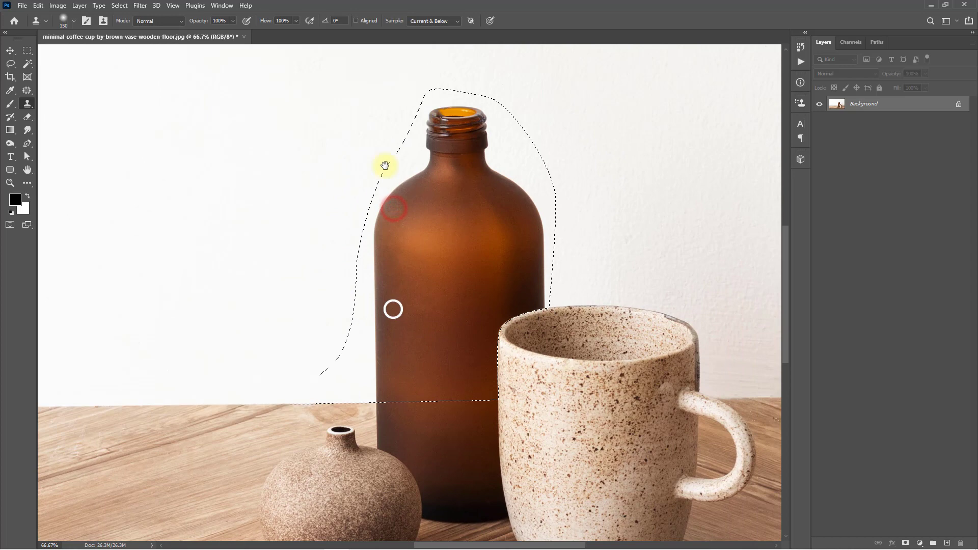
mouse_move(353, 378)
left_mouse_down()
mouse_move(376, 366)
mouse_move(366, 298)
mouse_move(338, 318)
mouse_move(375, 291)
mouse_move(342, 272)
left_mouse_up()
Clone wall texture from beside the cup over the rest of the selected bottle, and remove the selection.
mouse_move(400, 303)
left_mouse_down()
mouse_move(351, 294)
mouse_move(351, 321)
mouse_move(356, 199)
mouse_move(415, 195)
mouse_move(445, 154)
mouse_move(422, 167)
mouse_move(480, 97)
mouse_move(465, 107)
mouse_move(520, 199)
mouse_move(599, 186)
left_mouse_up()
left_click(600, 186, "alt")
left_click_drag(517, 275, 493, 345)
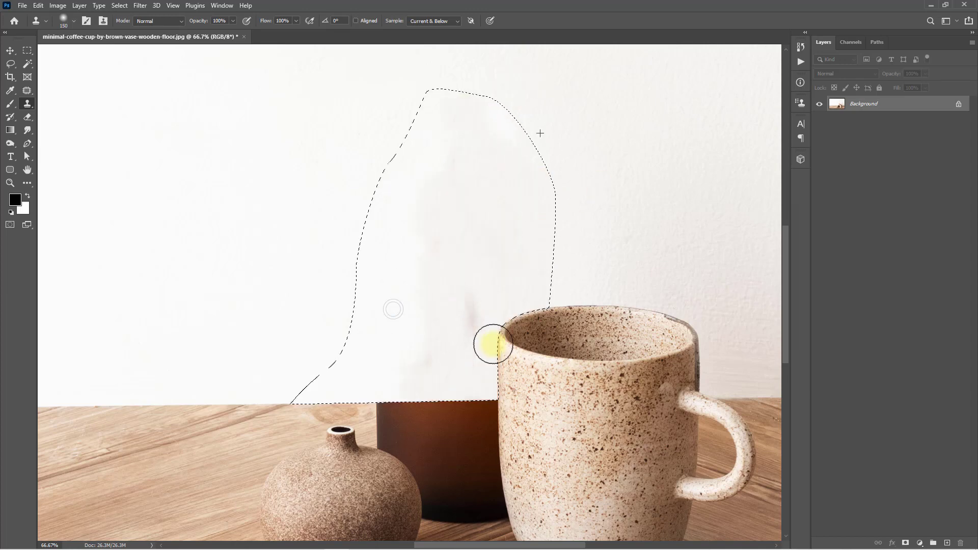
left_click_drag(423, 309, 411, 345)
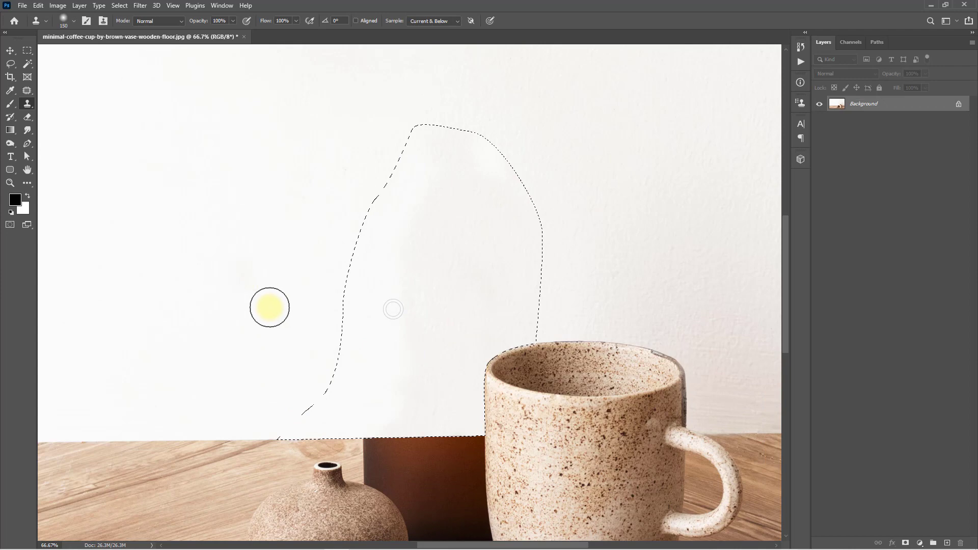
left_click_drag(412, 383, 361, 391)
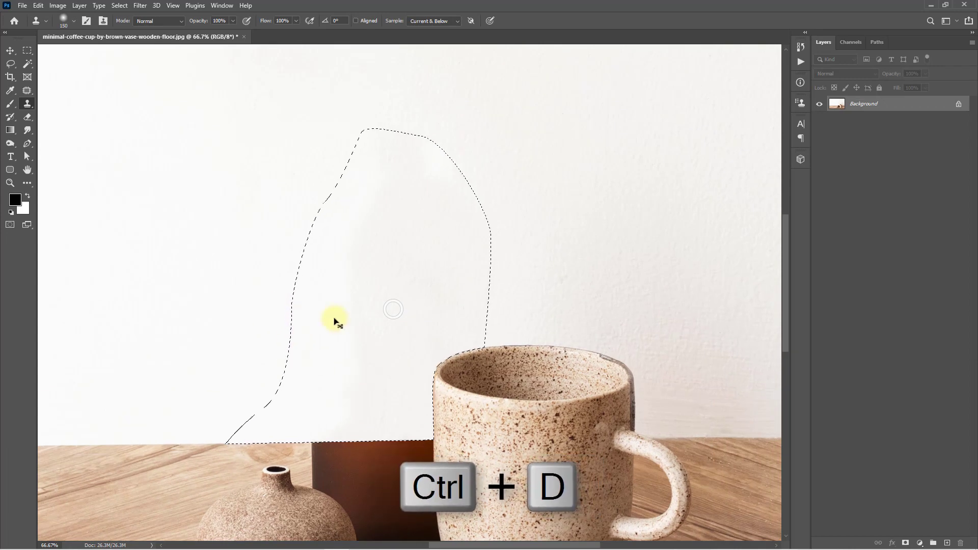
key("ctrl+d")
left_click_drag(428, 330, 400, 340)
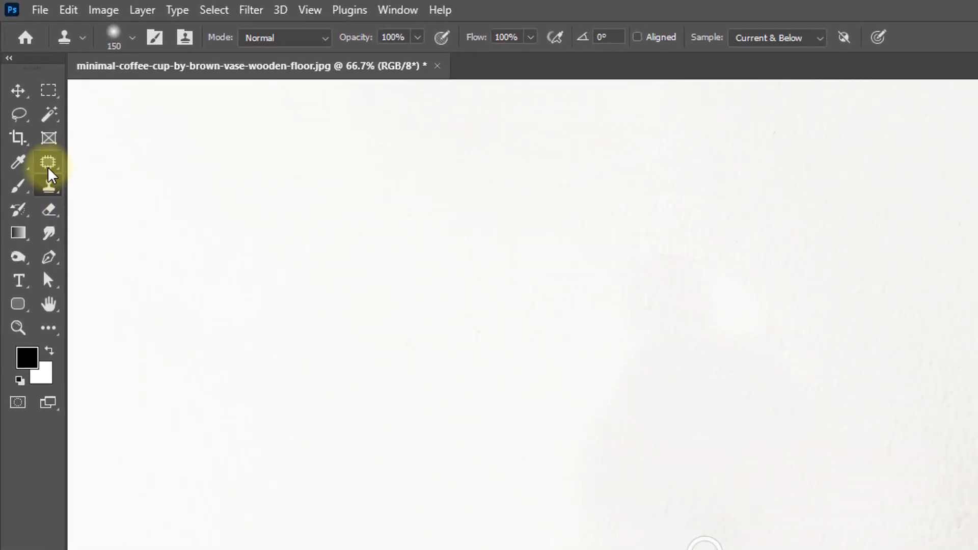
Use the Patch tool to blend the cloned wall area above the cup with clean wall texture, and deselect.
left_click(27, 90)
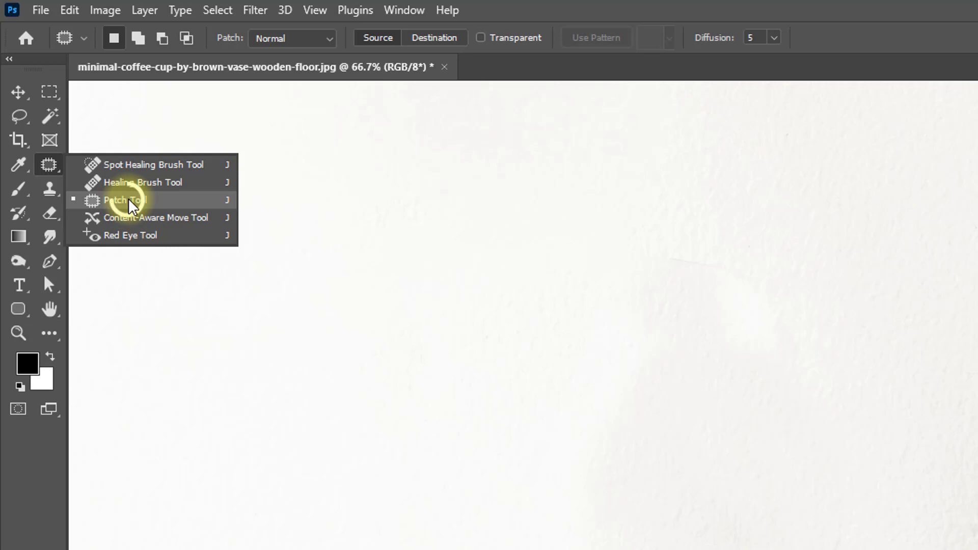
left_click(129, 201)
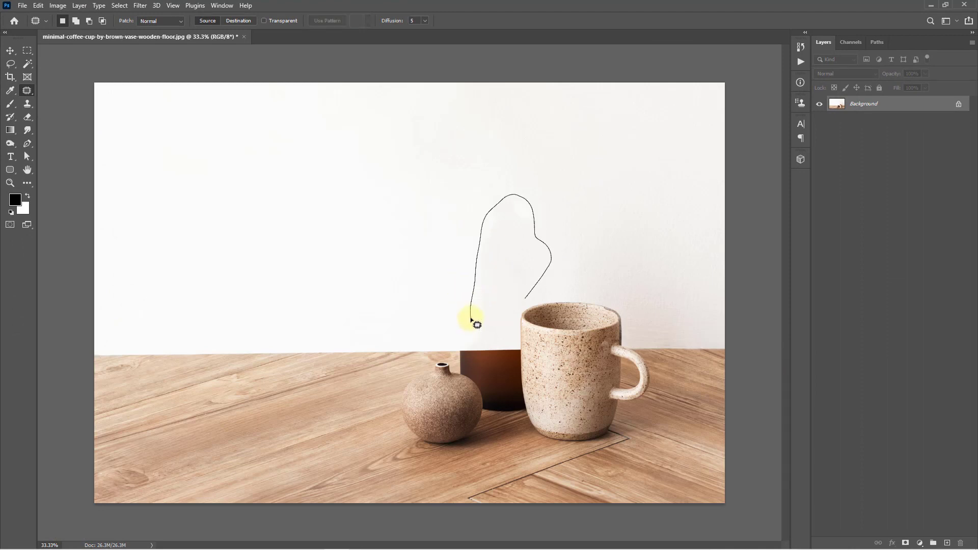
left_click_drag(471, 320, 473, 323)
left_click_drag(499, 269, 579, 157)
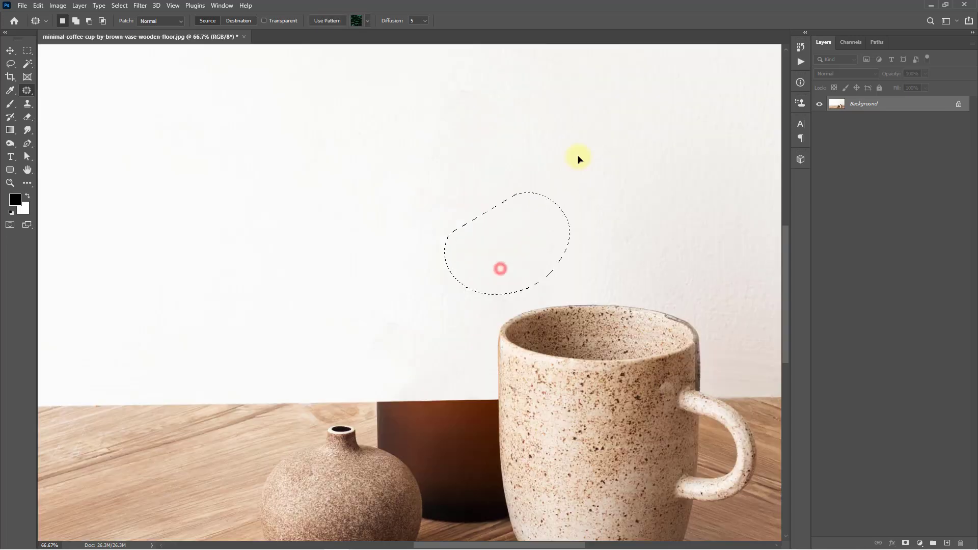
key("ctrl+d")
Patch two more uneven spots higher on the wall with neighbouring clean texture, deselecting after each.
mouse_move(507, 104)
left_mouse_down()
mouse_move(557, 177)
mouse_move(461, 122)
left_mouse_up()
left_click_drag(540, 145, 571, 138)
key("ctrl+d")
mouse_move(471, 59)
left_mouse_down()
mouse_move(454, 175)
mouse_move(489, 246)
mouse_move(407, 198)
left_mouse_up()
left_click_drag(472, 216, 512, 201)
key("ctrl+d")
Patch the remaining uneven tones in the middle of the wall and just above the cup's rim.
left_click(465, 213, "alt")
left_click(484, 267)
left_click_drag(514, 318, 531, 238)
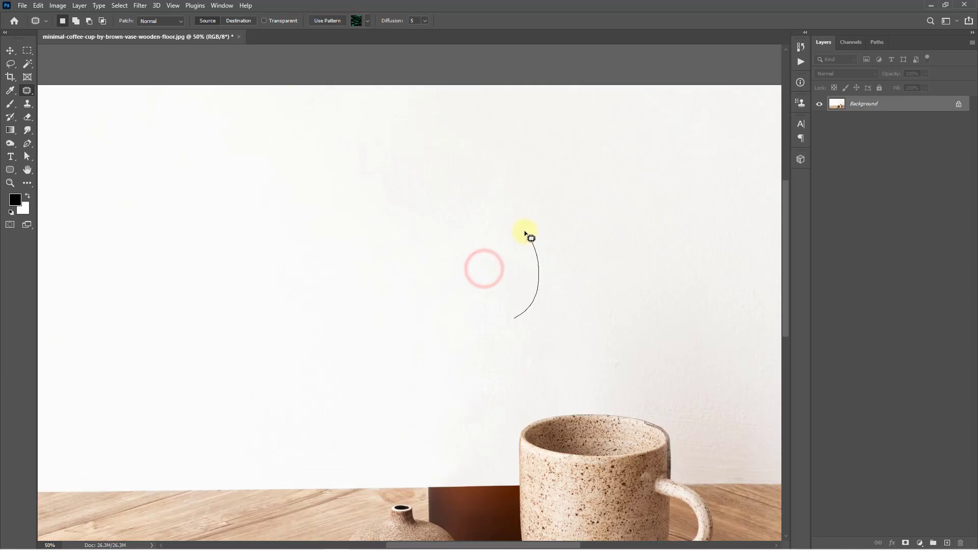
left_click(495, 390)
scroll(518, 270, "down", 3)
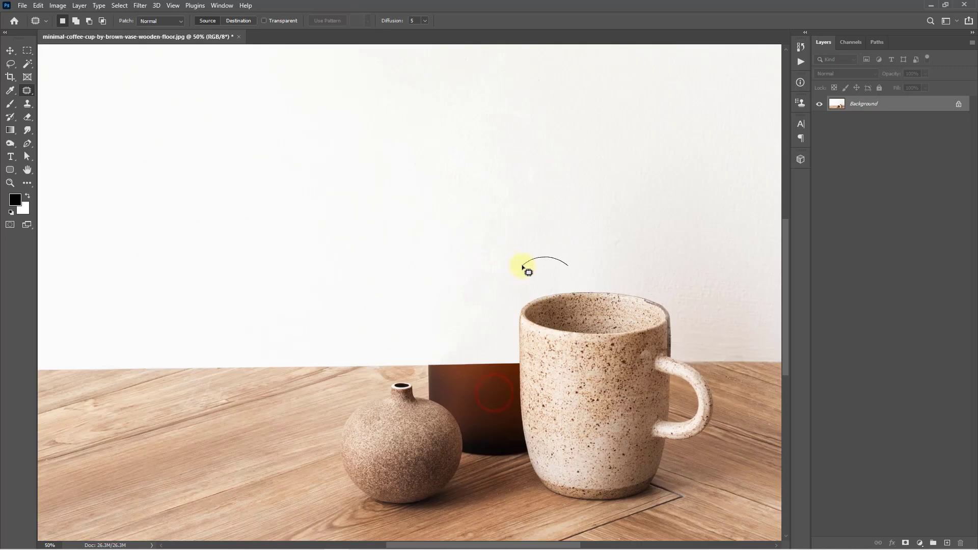
left_click(548, 237)
Start a Pen tool path on the cup's lower edge below the bottle's base and trace upward along the cup.
left_click(481, 303, "ctrl")
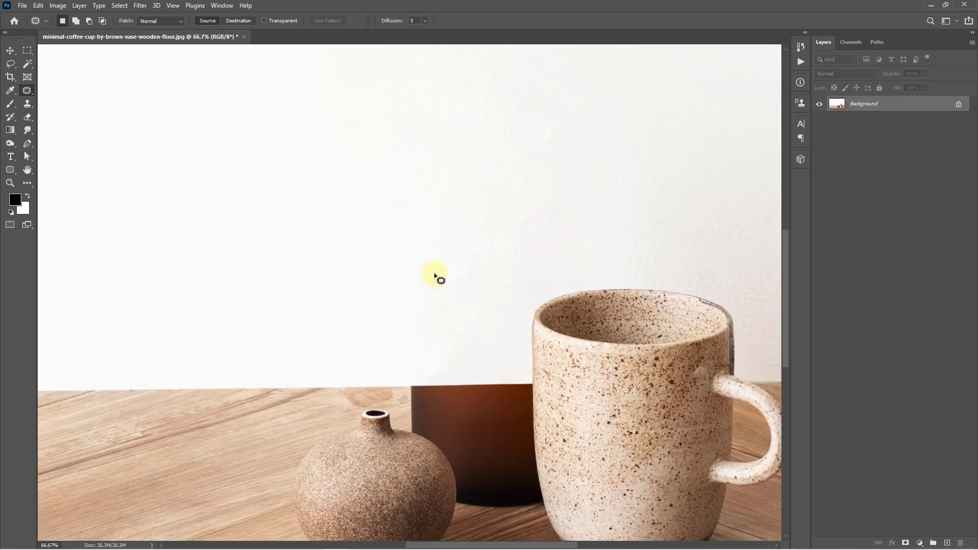
left_click(459, 331, "alt")
left_click(458, 331, "alt")
left_click(473, 367, "ctrl")
left_click(474, 367, "ctrl")
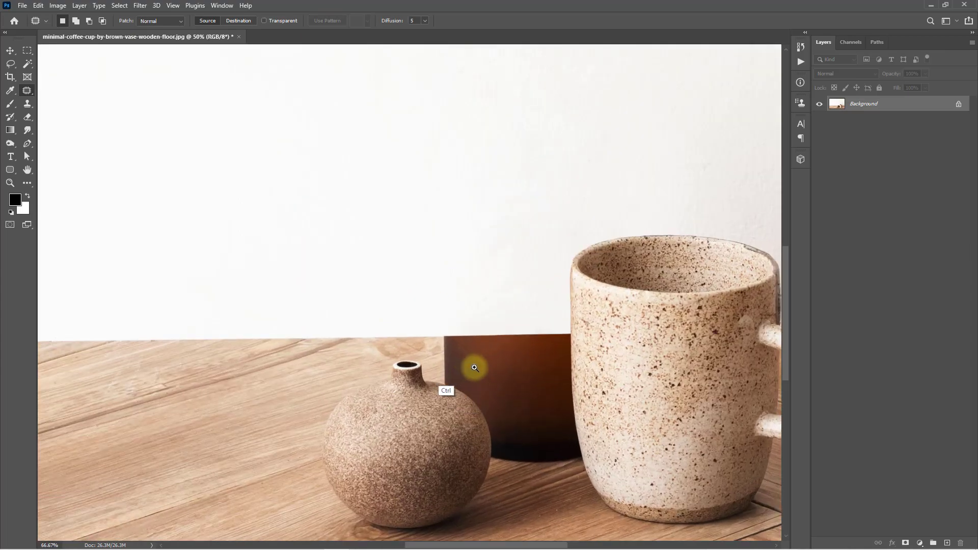
left_click(475, 367, "ctrl")
left_click_drag(552, 448, 488, 309)
left_click(569, 357, "ctrl")
left_click(569, 358, "ctrl")
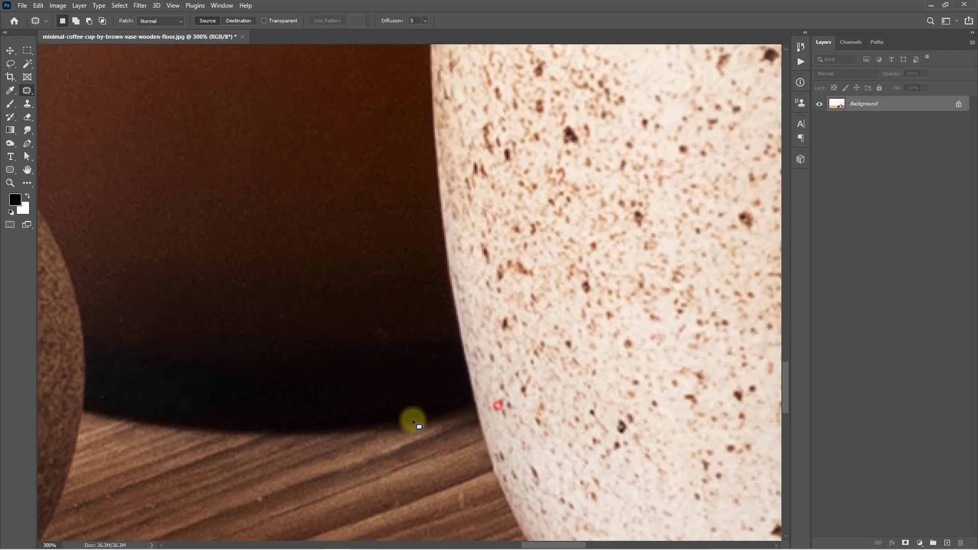
right_click(29, 146)
left_click(68, 141)
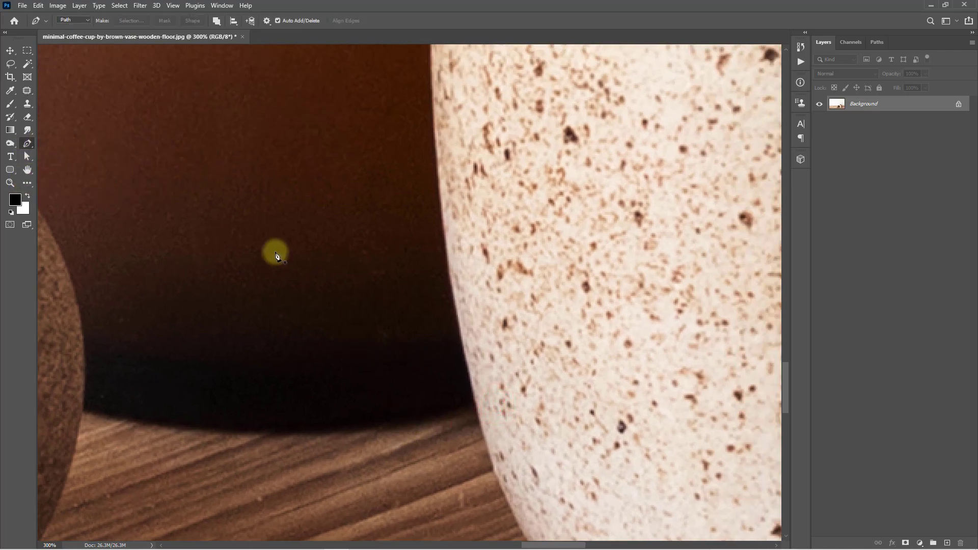
left_click(464, 395, "ctrl")
left_click(463, 396)
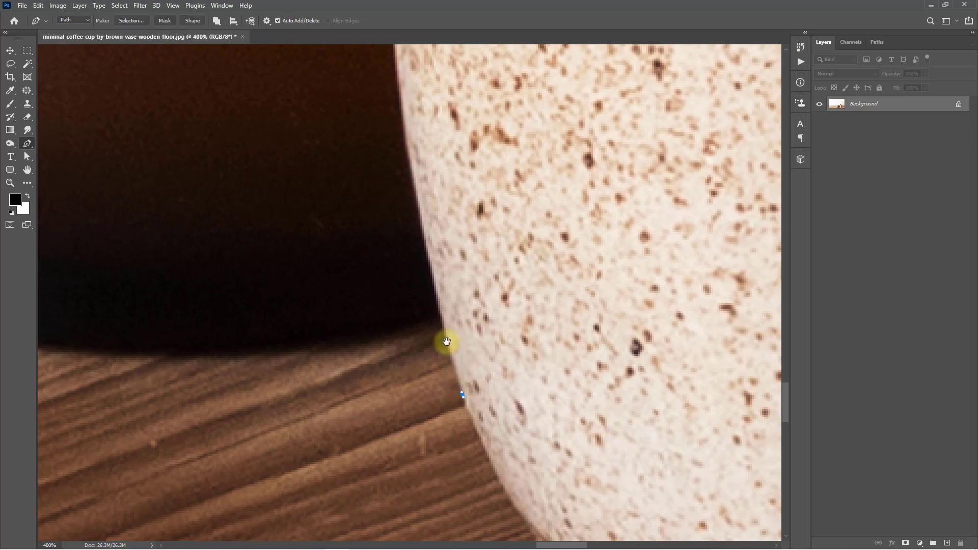
left_click_drag(437, 311, 476, 460)
left_click(451, 328)
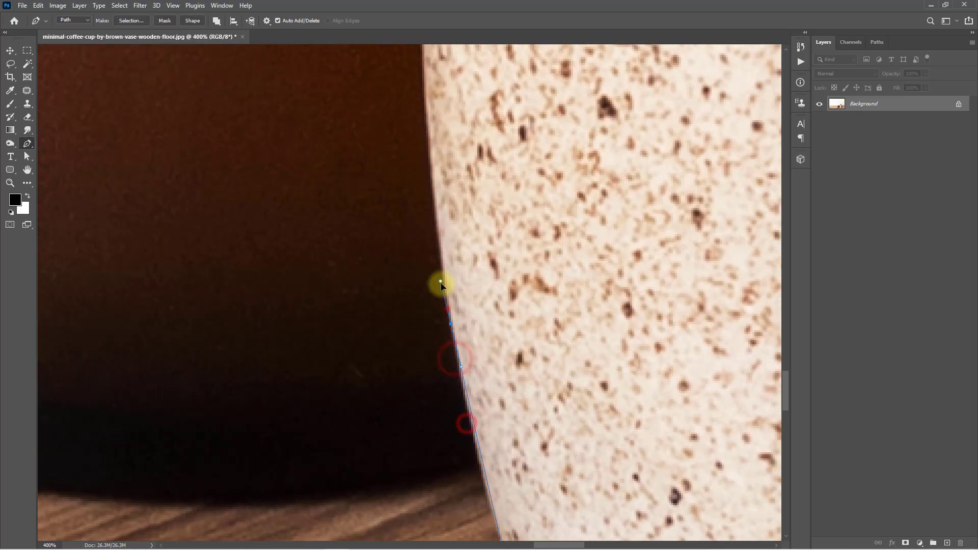
Continue the path up the cup's side to the line where the wall meets the table.
left_click(438, 236)
left_click_drag(431, 122, 438, 340)
left_click(432, 340)
left_click(424, 124)
left_click_drag(424, 125, 398, 445)
left_click(398, 307)
Carry the path along the table's back edge past the bottle and down the round vase's contour.
key("ctrl+minus")
key("ctrl+minus")
left_click_drag(314, 333, 468, 310)
key("ctrl+plus")
left_click(407, 249)
left_click_drag(434, 281, 365, 185)
left_click_drag(374, 283, 413, 343)
key("ctrl+plus")
key("ctrl+plus")
left_click(402, 315)
Finish the path around the vase's side and close it across the wood just below the bottle's base.
scroll(402, 313, "down", 10)
left_click_drag(464, 217, 458, 331)
left_click_drag(520, 338, 290, 338)
left_click_drag(429, 352, 450, 353)
key("ctrl+minus")
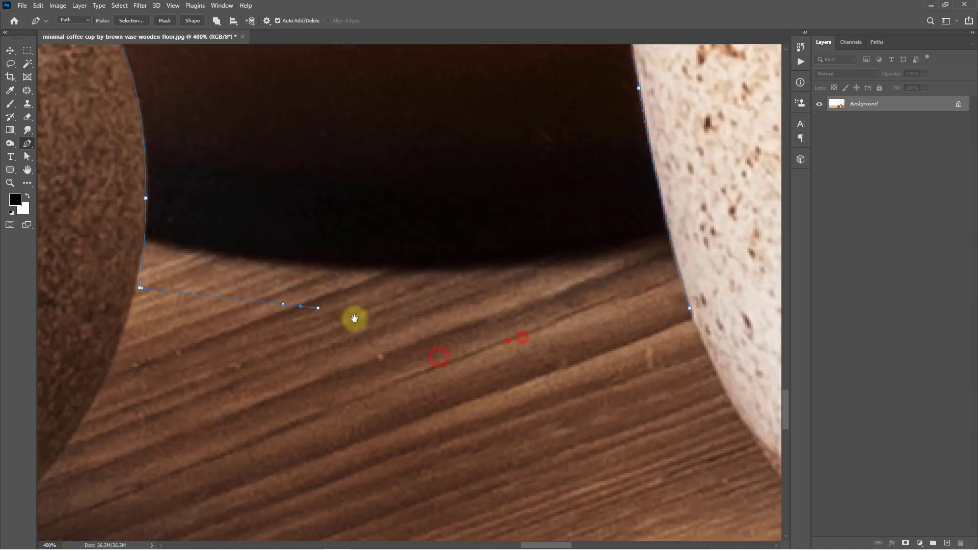
left_click_drag(540, 295, 570, 293)
left_click_drag(592, 297, 439, 297)
left_click_drag(482, 309, 505, 307)
left_click(536, 308)
Convert the closed path into a new anti-aliased selection with a 0.5-pixel feather radius.
key("ctrl+minus")
key("ctrl+minus")
key("ctrl+minus")
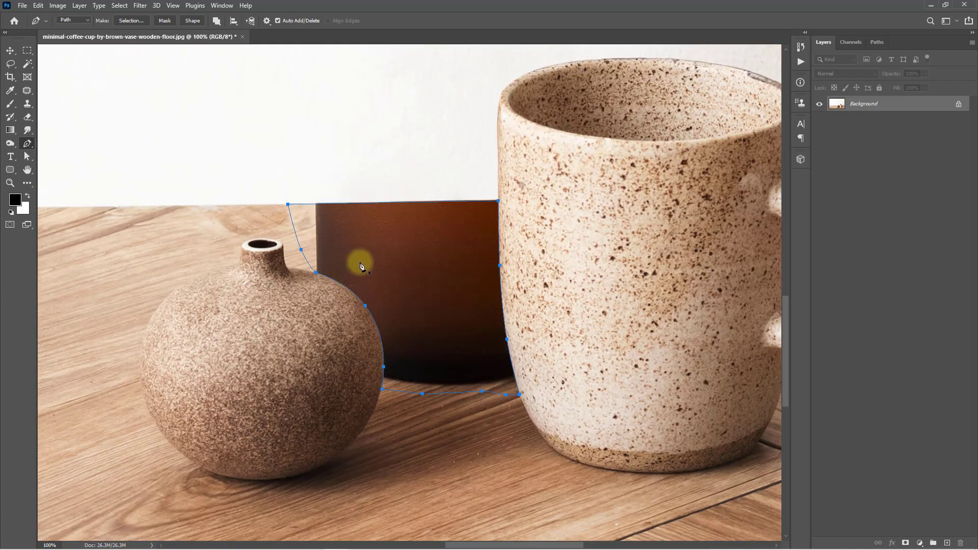
right_click(362, 236)
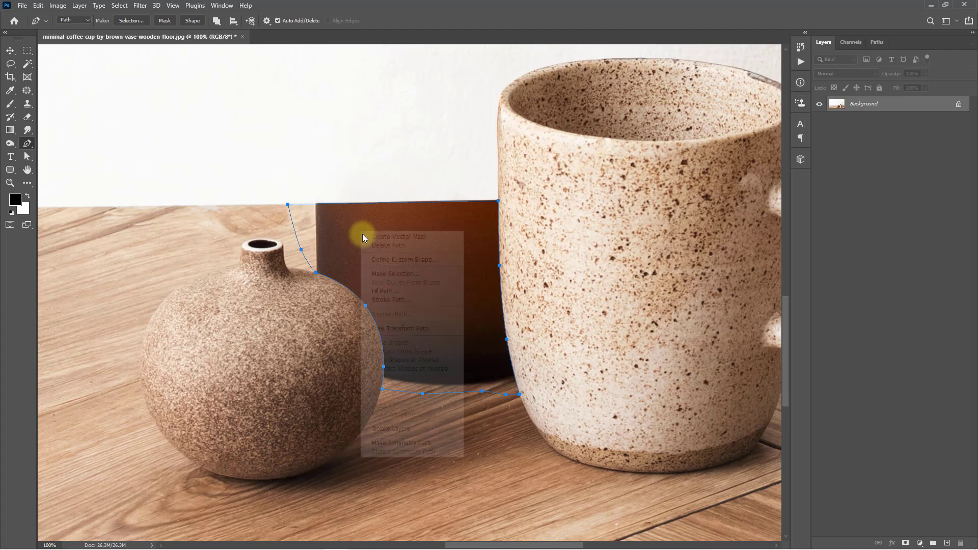
left_click(383, 275)
left_click(335, 107)
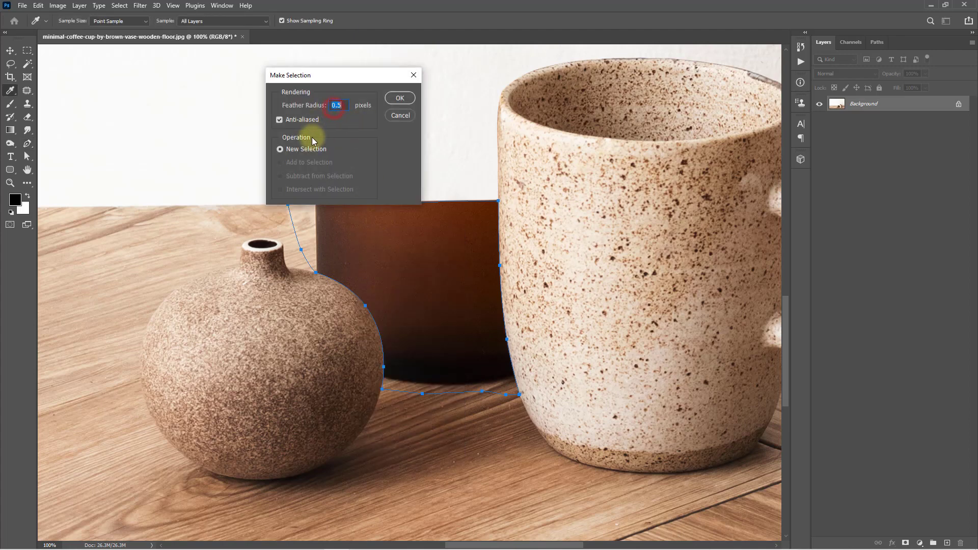
left_click(400, 98)
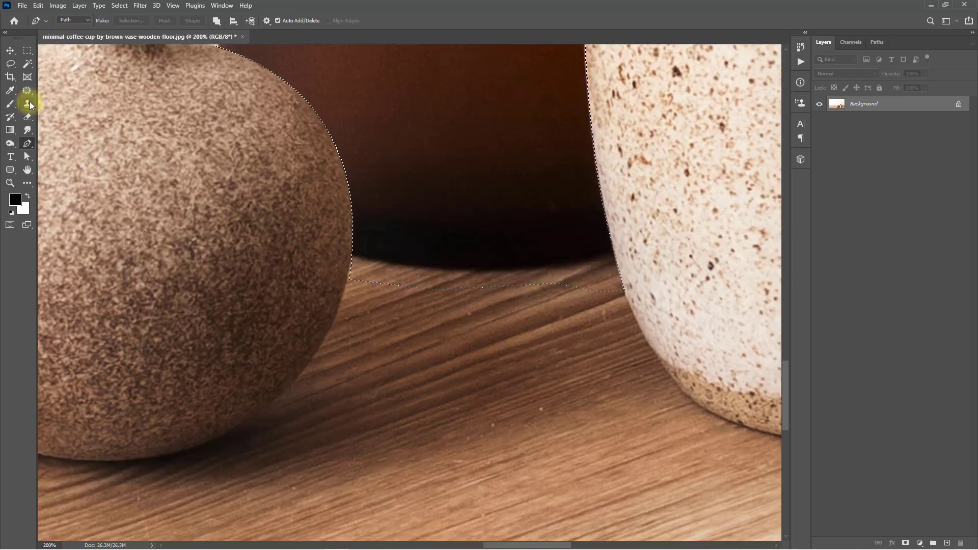
Set up the Clone Stamp tool with a 90-pixel brush and Aligned turned on.
left_click(28, 104)
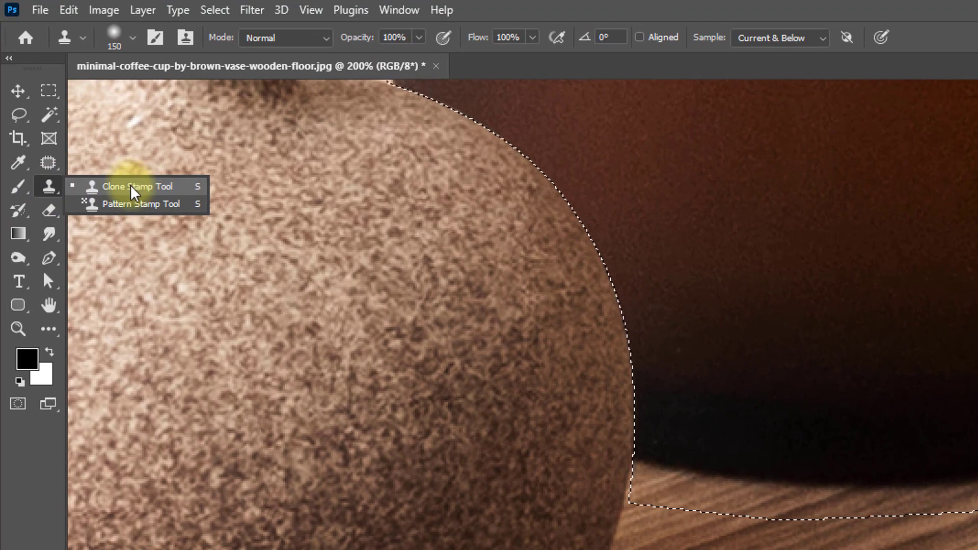
left_click(136, 192)
left_click(688, 484, "alt")
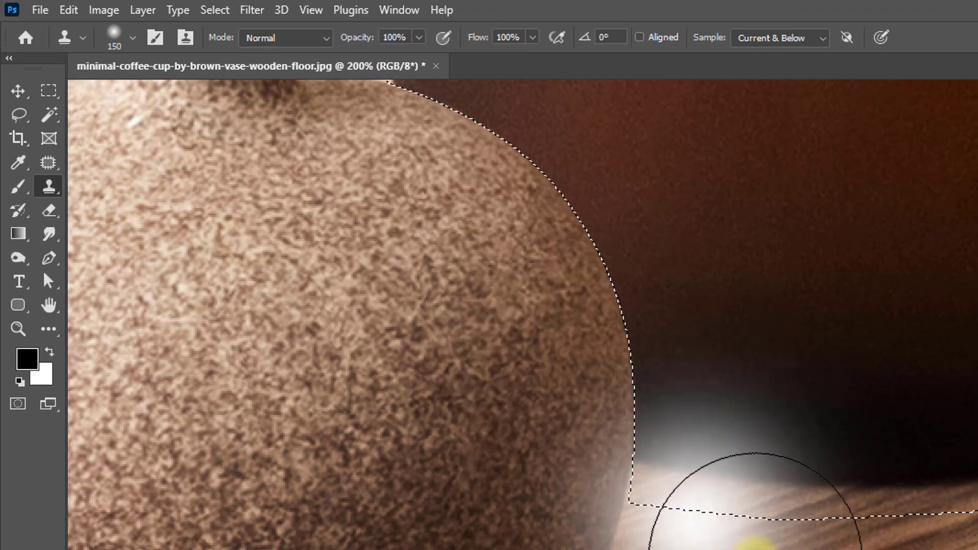
key("bracketleft")
key("bracketleft")
key("bracketleft")
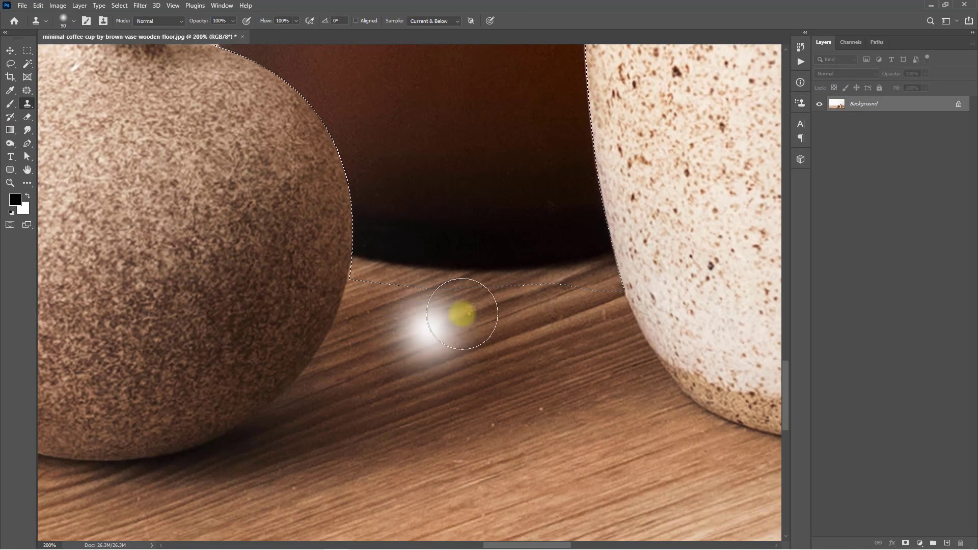
key("alt")
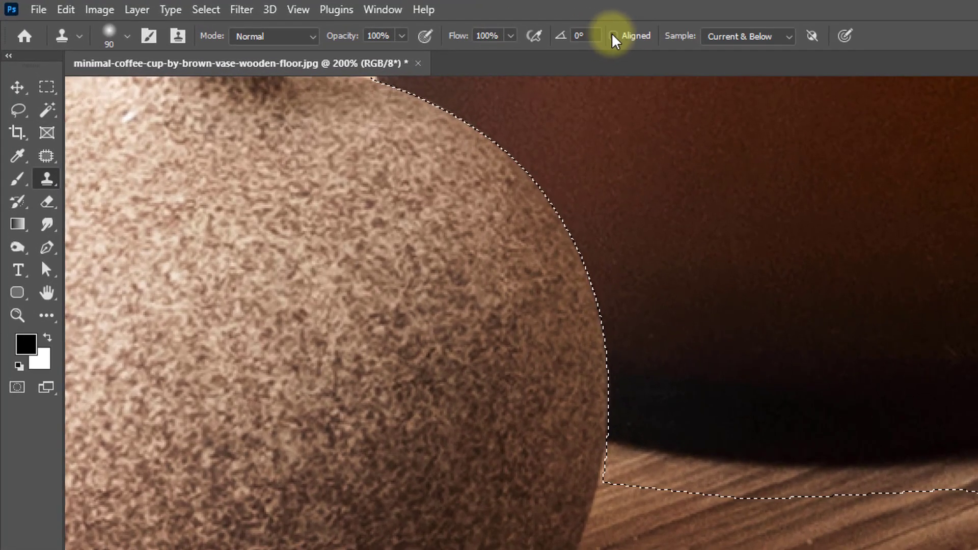
key("alt")
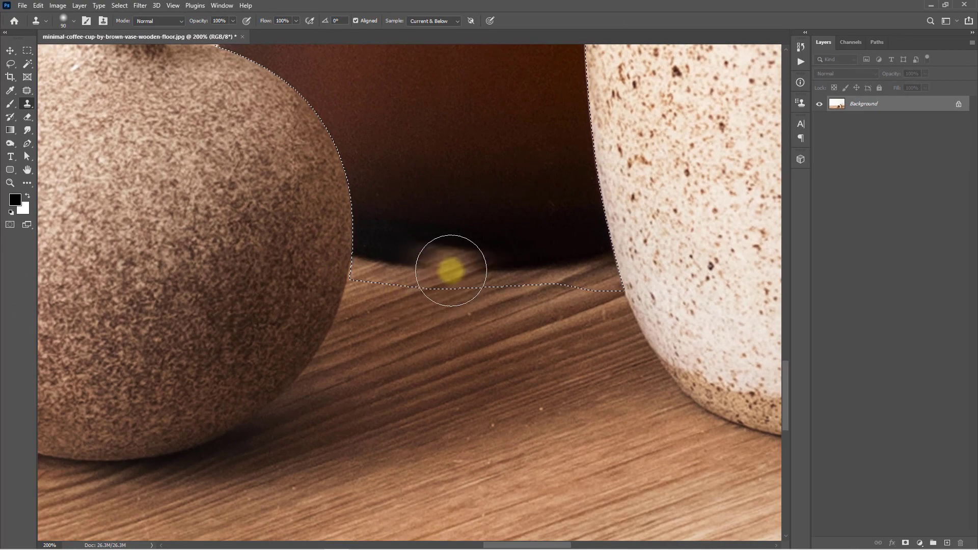
Clone wood grain from the surrounding tabletop over the selected remainder of the bottle, up to the wall line.
mouse_move(451, 271)
left_mouse_down()
mouse_move(538, 271)
mouse_move(510, 283)
mouse_move(390, 261)
mouse_move(489, 203)
left_mouse_up()
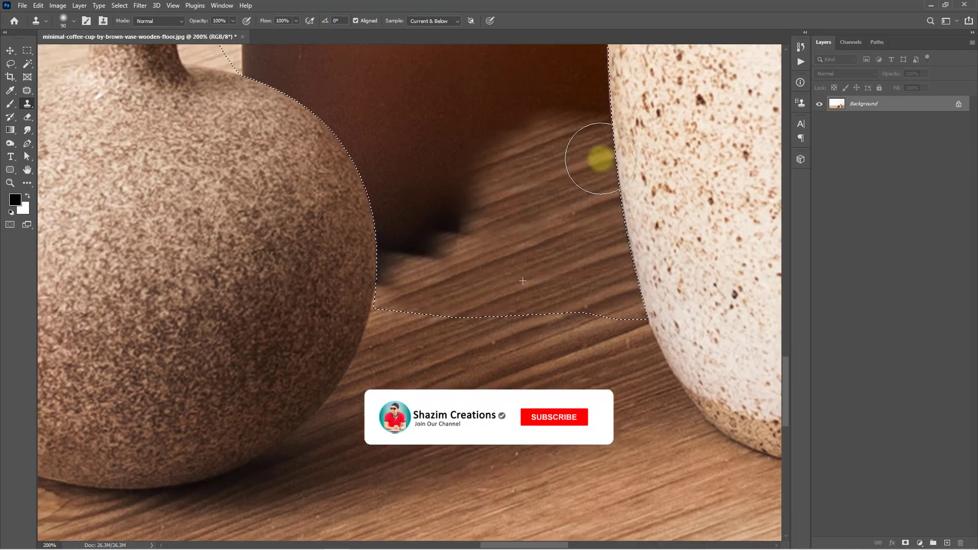
key("ctrl+minus")
mouse_move(551, 180)
left_mouse_down()
mouse_move(452, 345)
mouse_move(428, 248)
left_mouse_up()
left_click(205, 233, "alt")
mouse_move(474, 182)
left_mouse_down()
mouse_move(445, 184)
mouse_move(575, 195)
mouse_move(524, 198)
mouse_move(502, 220)
left_mouse_up()
left_click(131, 251, "alt")
left_click(447, 264, "alt")
scroll(622, 319, "up", 2)
left_click(622, 319, "alt")
mouse_move(421, 197)
left_mouse_down()
mouse_move(474, 188)
mouse_move(382, 216)
left_mouse_up()
scroll(408, 307, "down", 1)
left_click(409, 307, "alt")
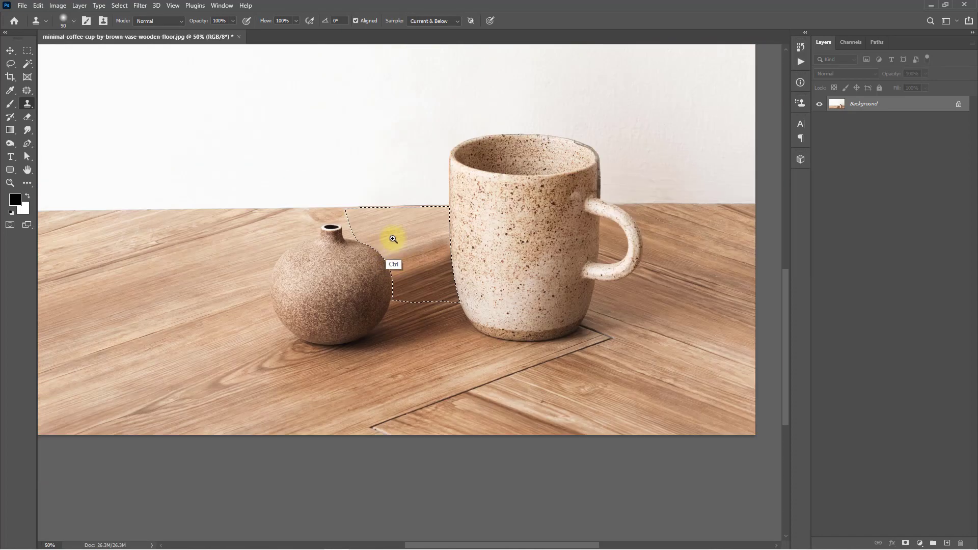
Invert the selection around the cloned wood area between the vase and the cup.
left_click(393, 238, "ctrl")
left_click(387, 231, "ctrl")
left_click(409, 175, "ctrl")
key("ctrl+shift+i")
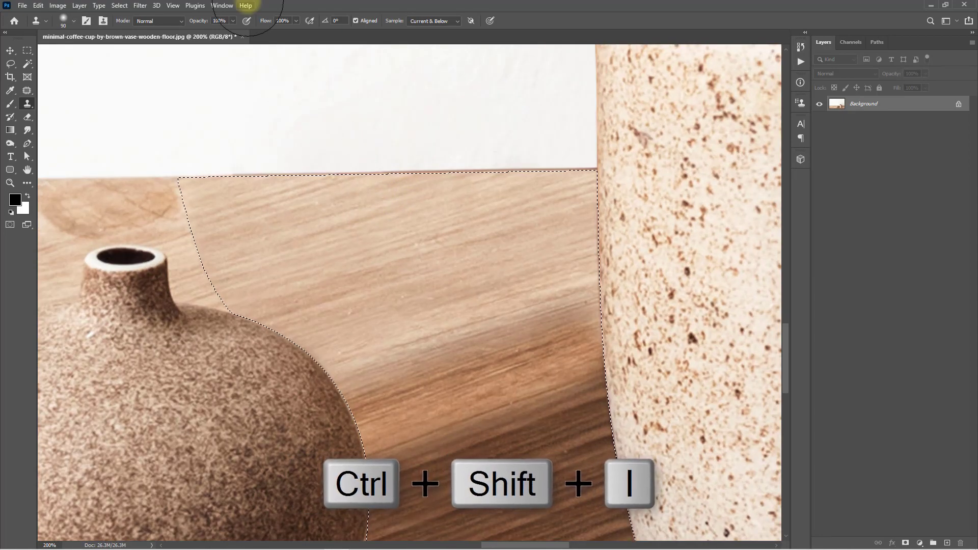
left_click(268, 188, "alt")
left_click(267, 188, "alt")
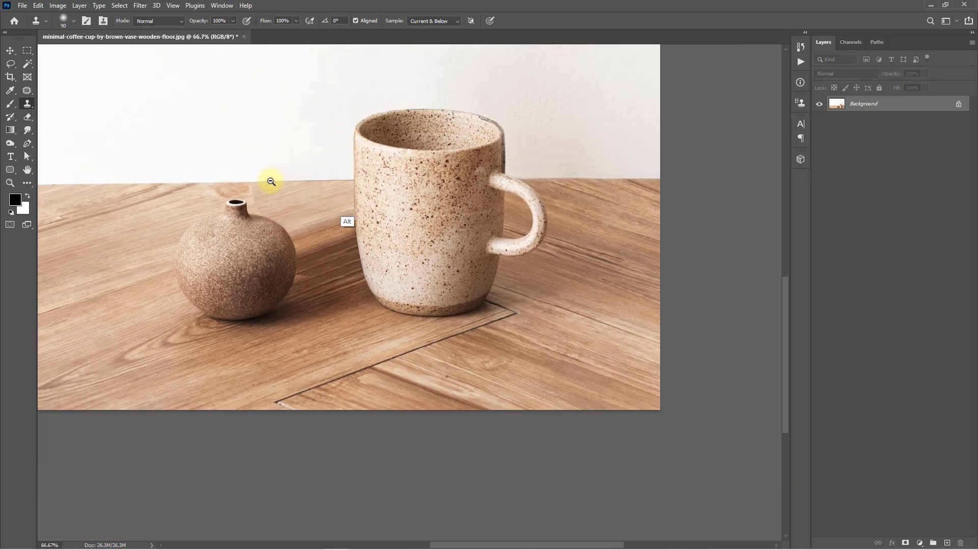
scroll(349, 219, "up", 5)
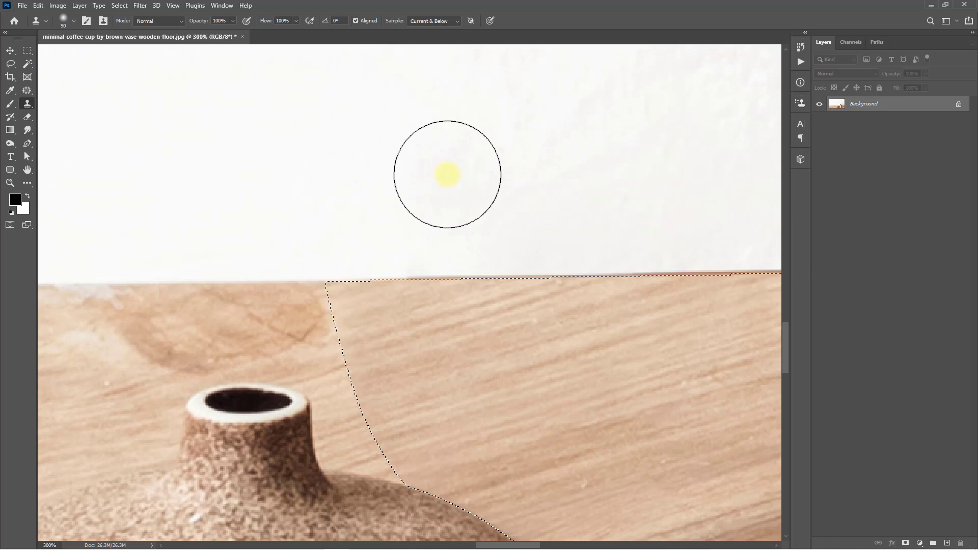
Clone clean wall texture over the dark fringe along the table's back edge up to the cup, and deselect.
key("alt")
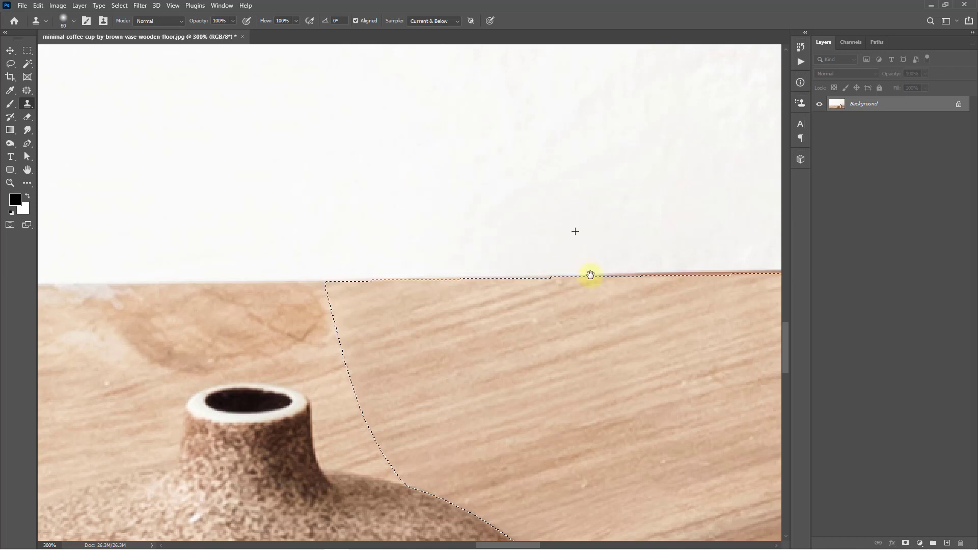
left_click_drag(590, 275, 390, 269)
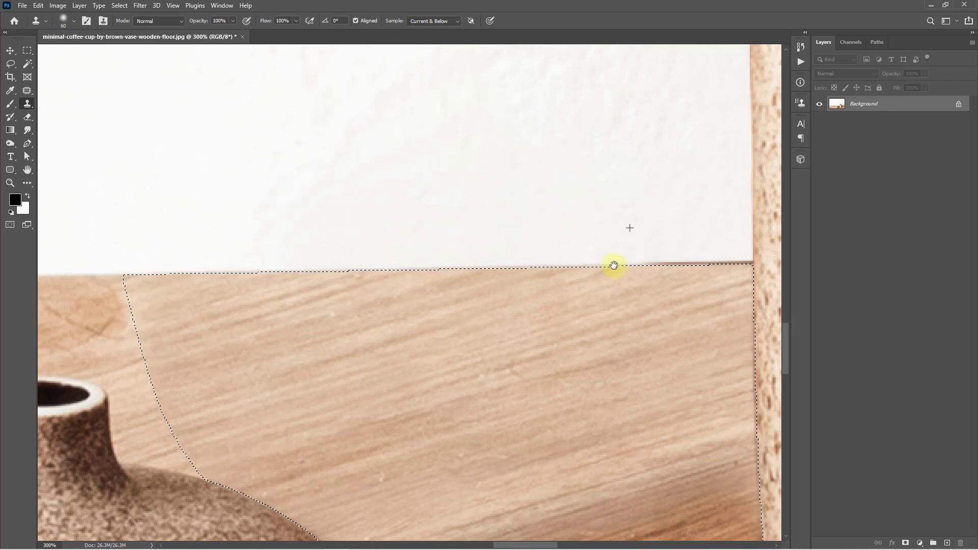
left_click_drag(613, 265, 458, 227)
key("ctrl+0")
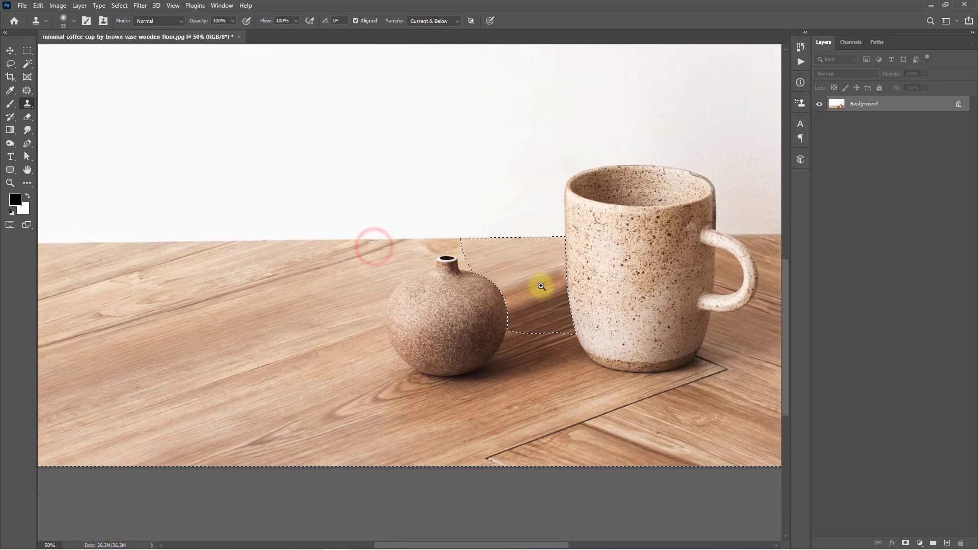
left_click(541, 287)
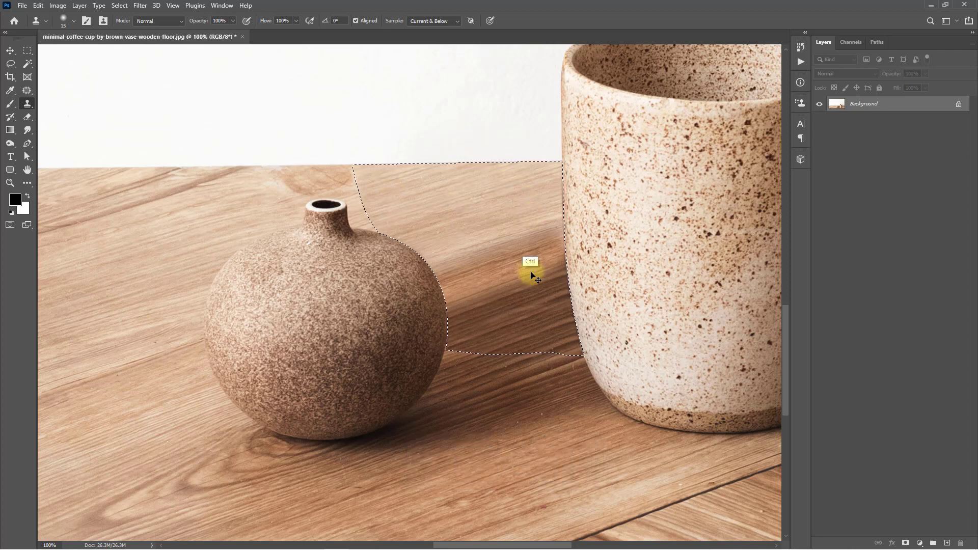
key("ctrl+d")
Use the Patch tool to blend the vertical seam in the wood beside the vase's neck, and deselect.
scroll(363, 203, "up", 2)
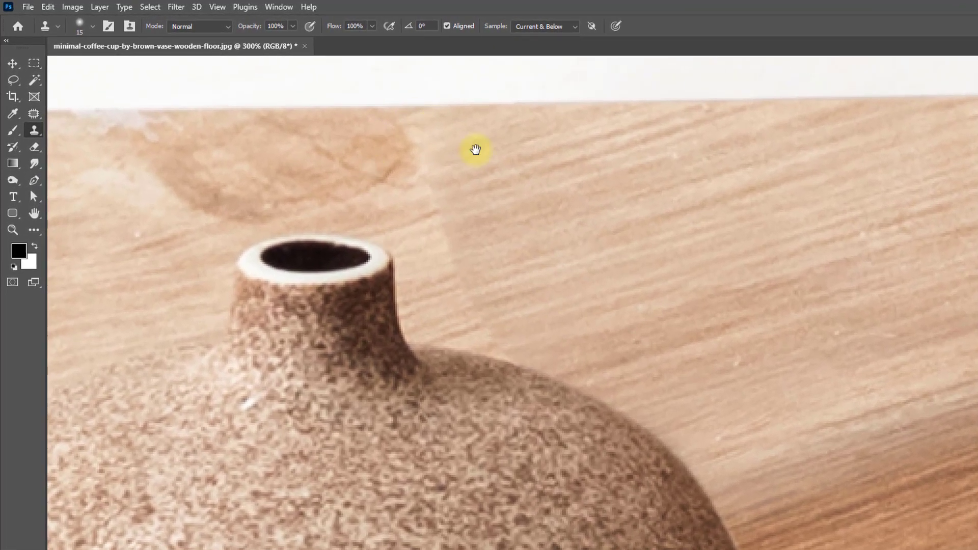
key("ctrl+1")
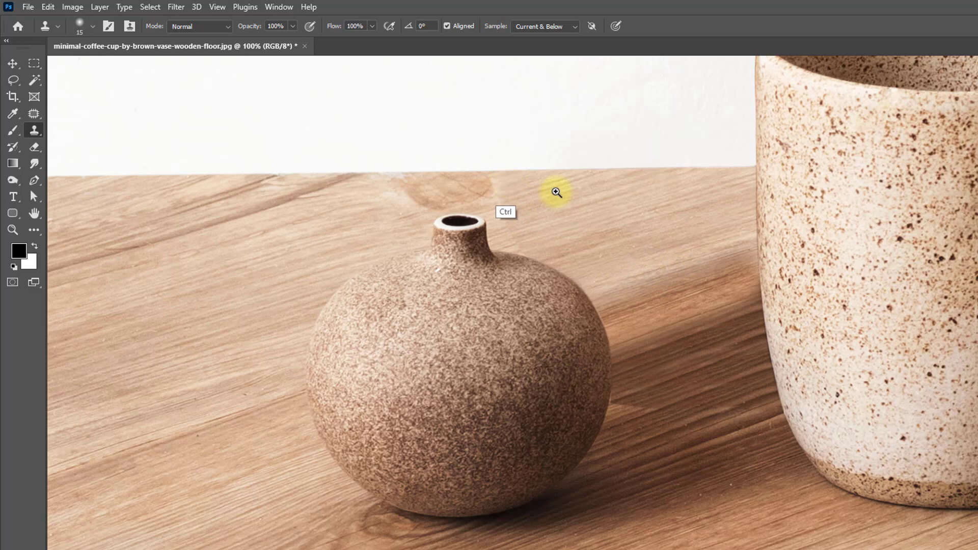
left_click(556, 192, "ctrl")
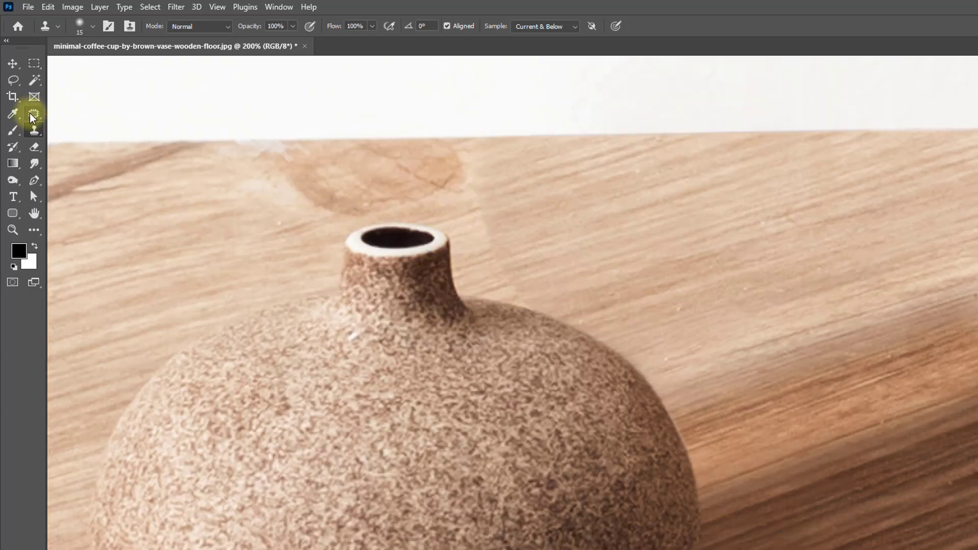
mouse_move(31, 116)
left_mouse_down()
mouse_move(79, 127)
mouse_move(86, 140)
left_mouse_up()
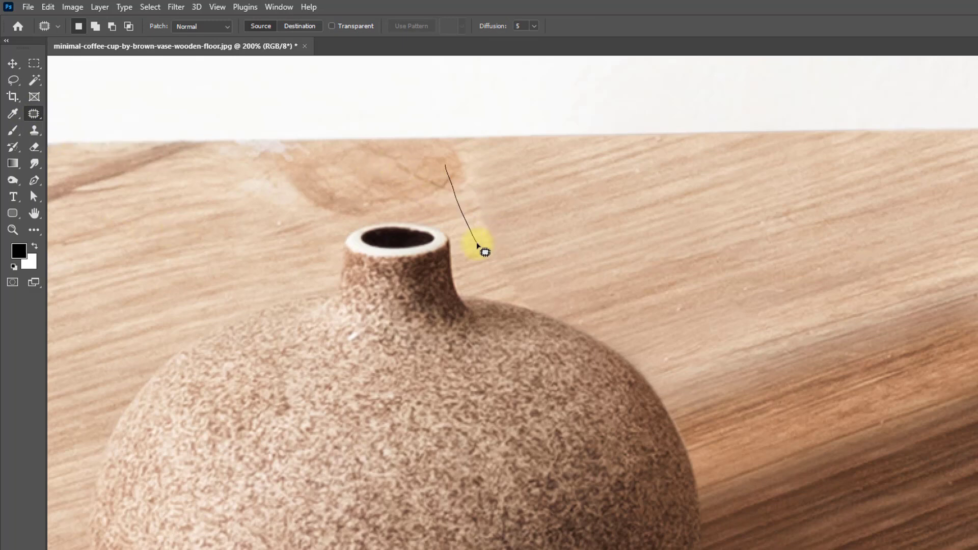
left_click_drag(484, 252, 485, 255)
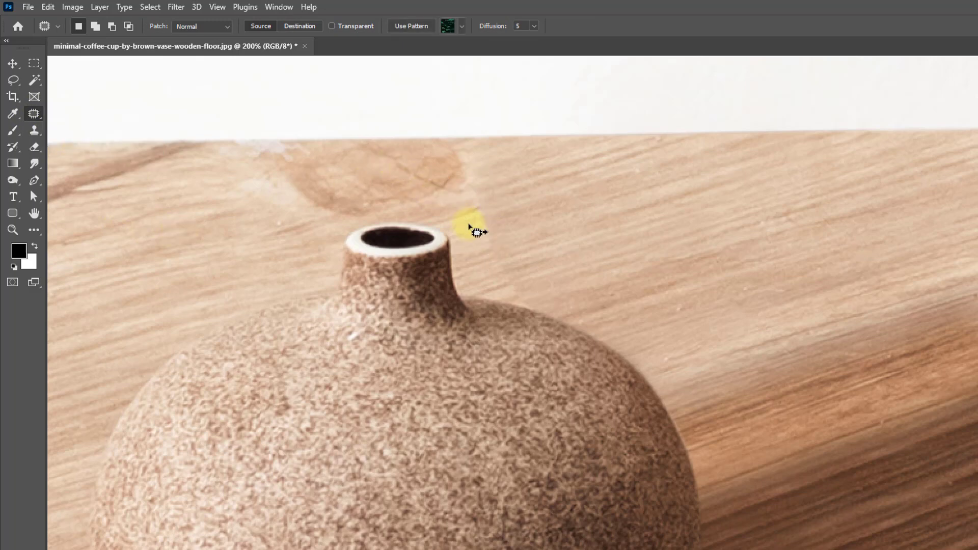
scroll(478, 213, "down", 1)
left_click_drag(479, 213, 203, 323)
left_click(567, 294, "ctrl")
key("ctrl+d")
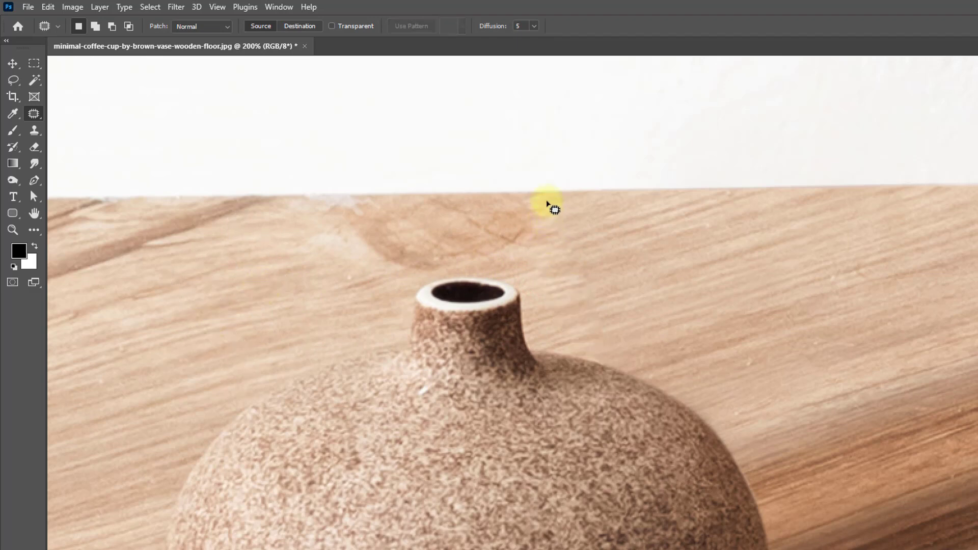
Patch the wood between the vase's neck and the table's back edge with neighbouring grain, and deselect.
left_click_drag(555, 210, 548, 214)
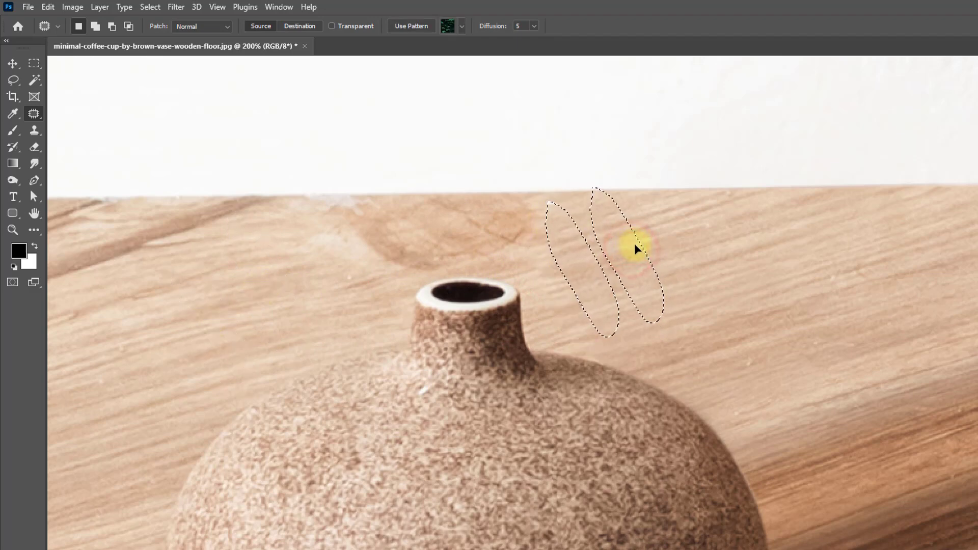
left_click_drag(554, 280, 562, 333)
key("ctrl+d")
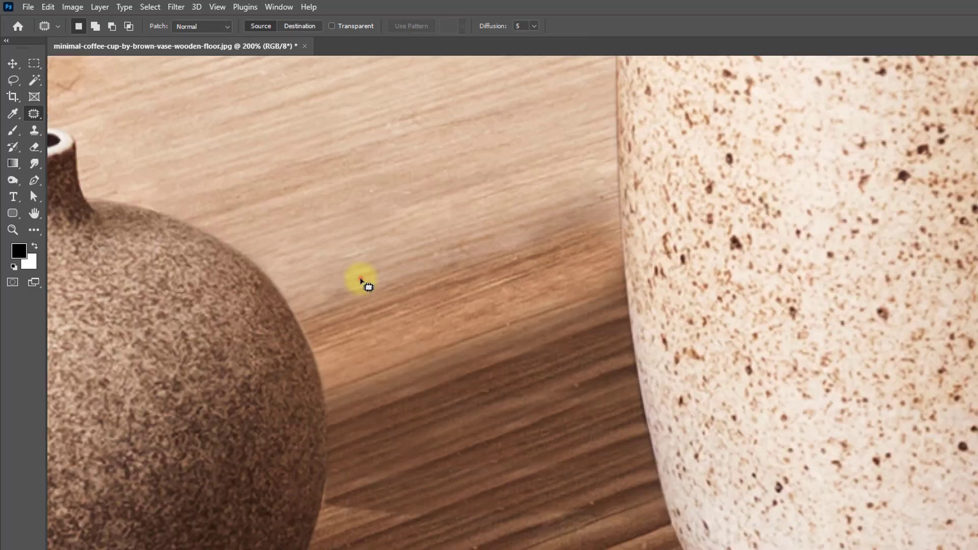
Patch the abrupt transition between light and dark wood beside the cup with lighter grain from above, and deselect.
left_click_drag(360, 279, 322, 288)
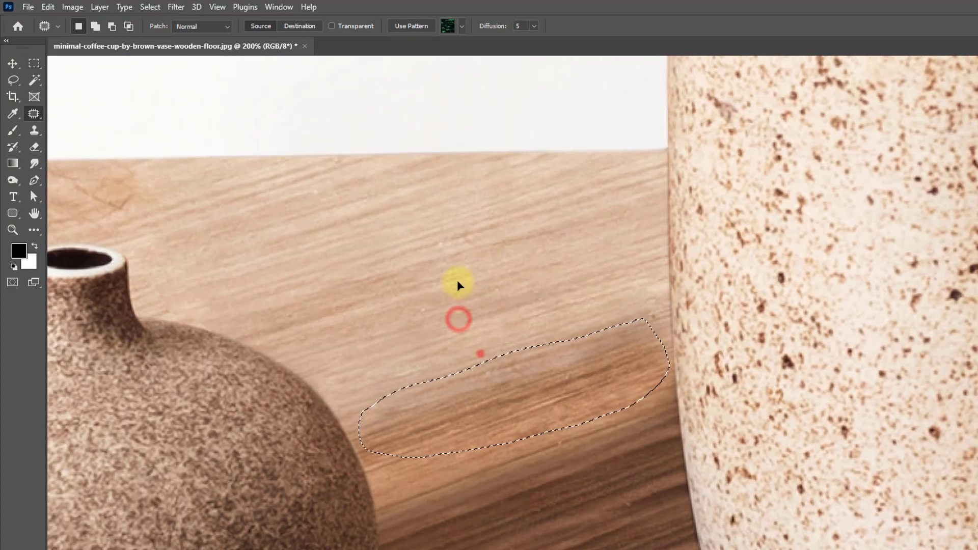
left_click_drag(504, 413, 441, 259)
key("ctrl+d")
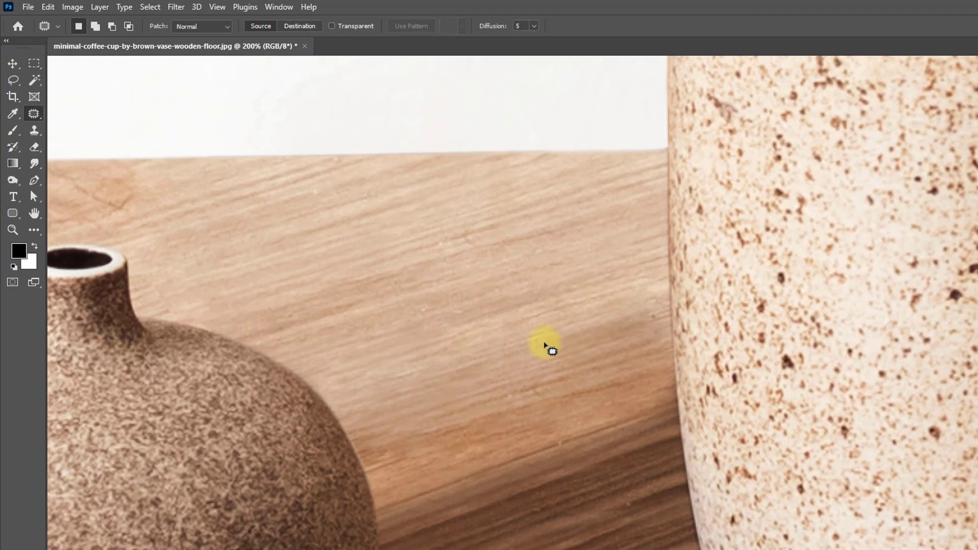
Patch the light patch of wood beside the vase's body with darker shadowed grain toward the cup, and deselect.
left_click_drag(544, 359, 544, 306)
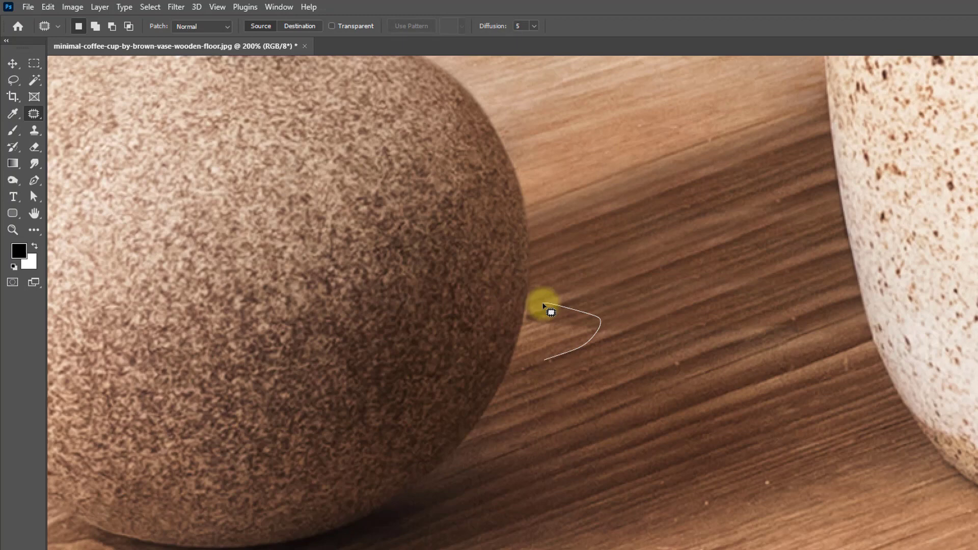
mouse_move(548, 316)
left_mouse_down()
mouse_move(624, 284)
mouse_move(634, 294)
left_mouse_up()
key("ctrl+d")
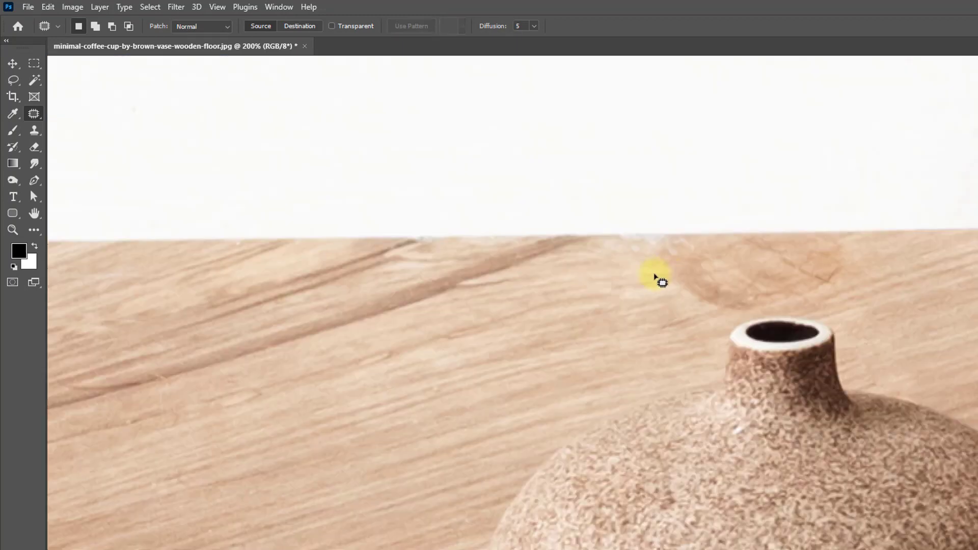
Place the original photo minimal-coffee-cup-by-brown-vase-wooden-floor from the project folder as a layer above the retouched Background.
key("ctrl+minus")
key("ctrl+minus")
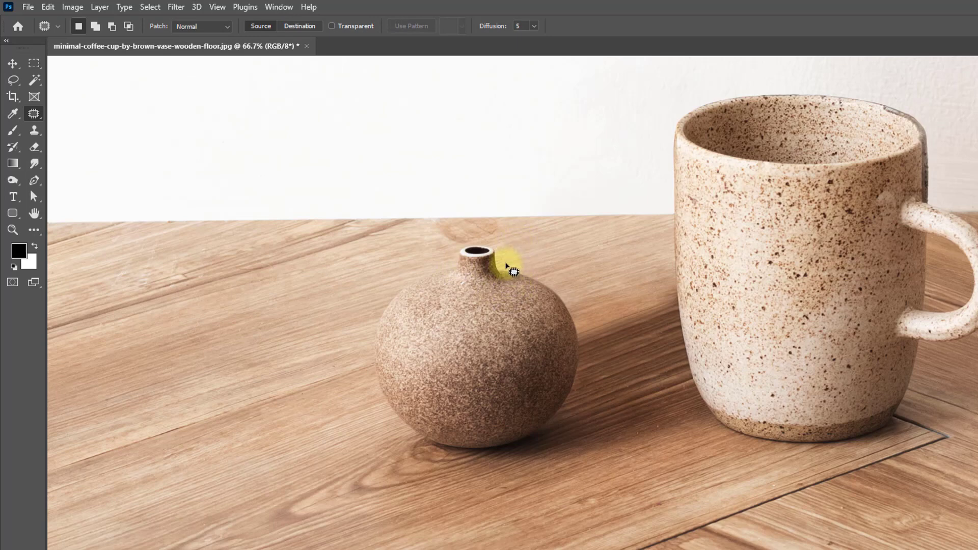
scroll(576, 285, "down", 1)
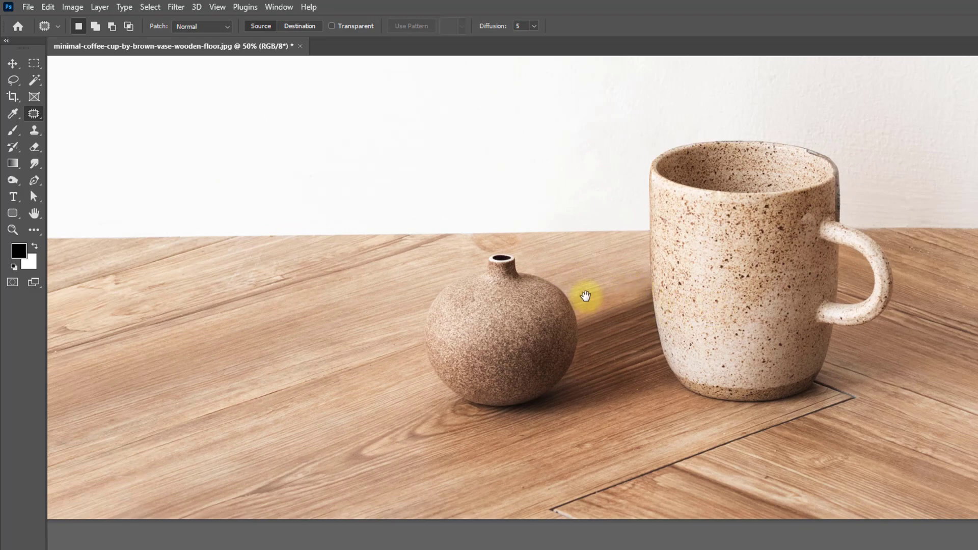
key("alt")
scroll(553, 279, "down", 1)
key("ctrl")
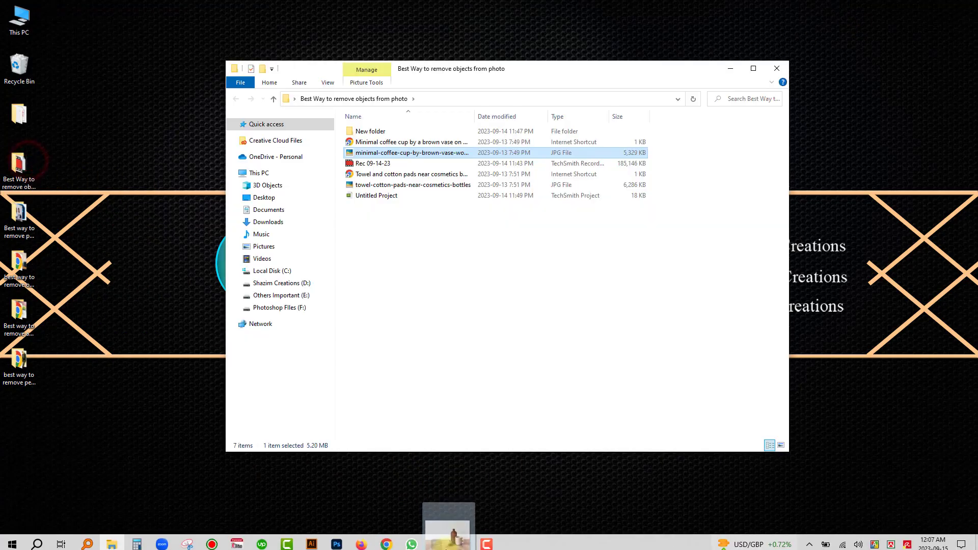
left_click_drag(444, 539, 383, 389)
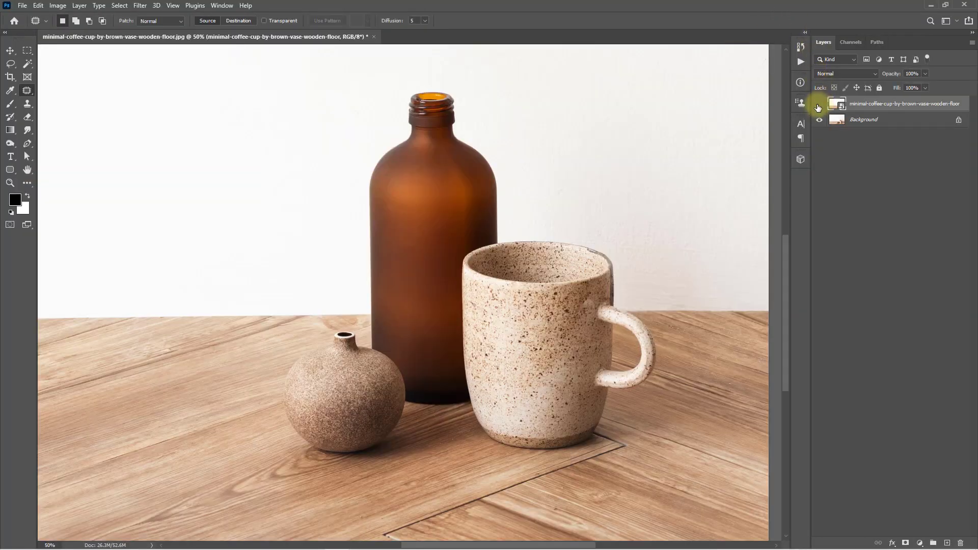
Toggle the original photo layer's visibility to compare before and after, finishing with the layer hidden.
left_click(818, 106)
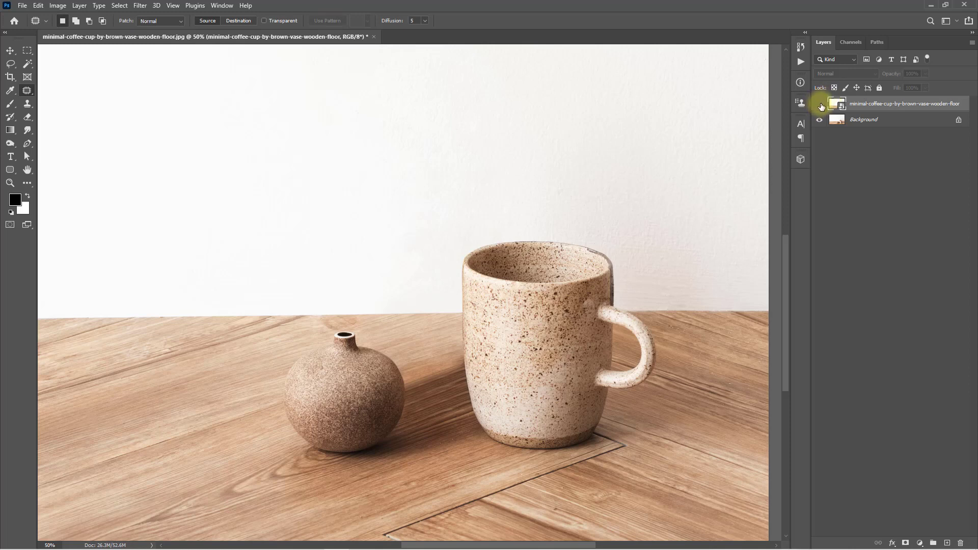
left_click(820, 106)
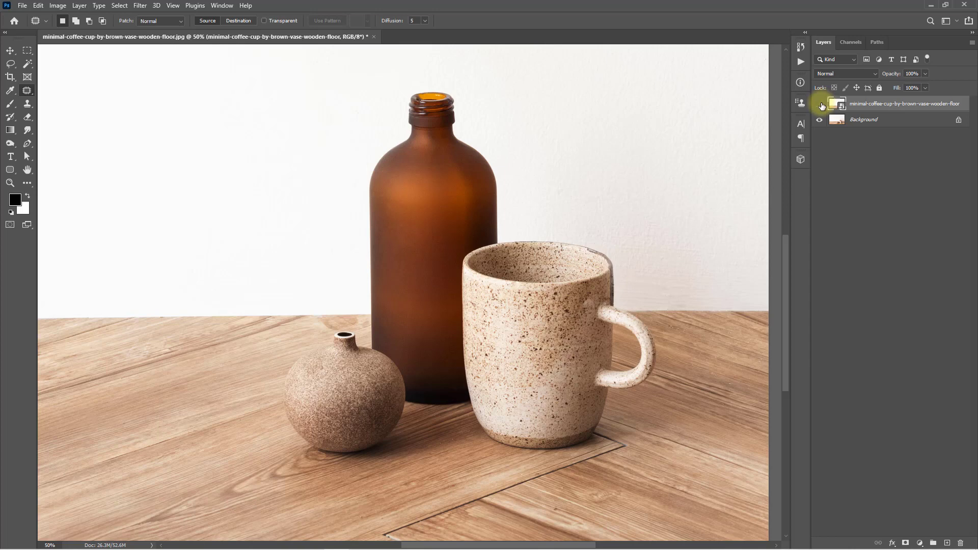
left_click(820, 107)
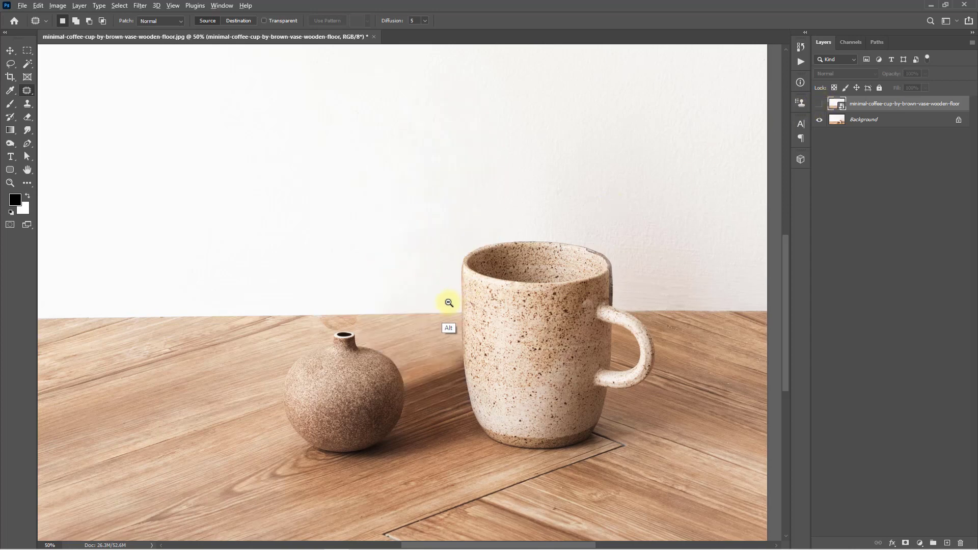
left_click(448, 303, "alt")
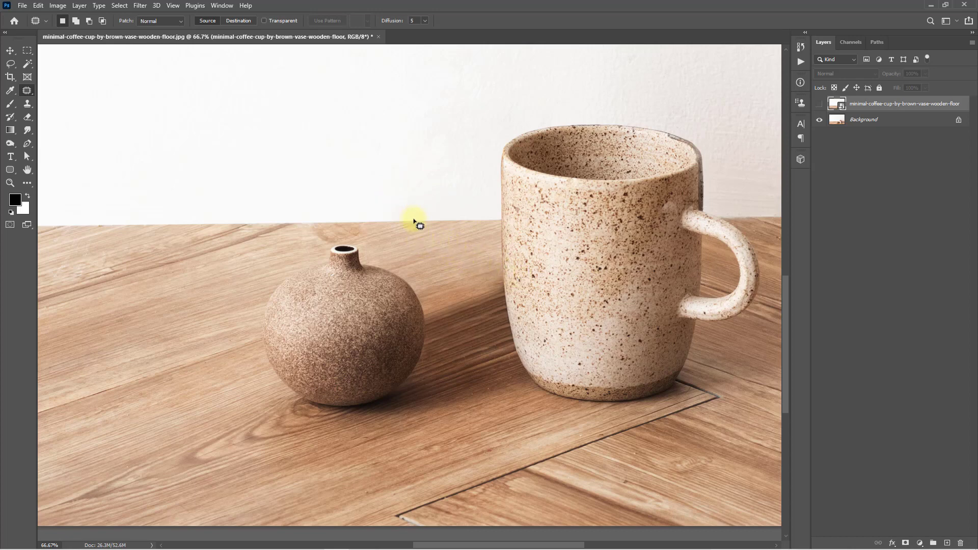
right_click(26, 90)
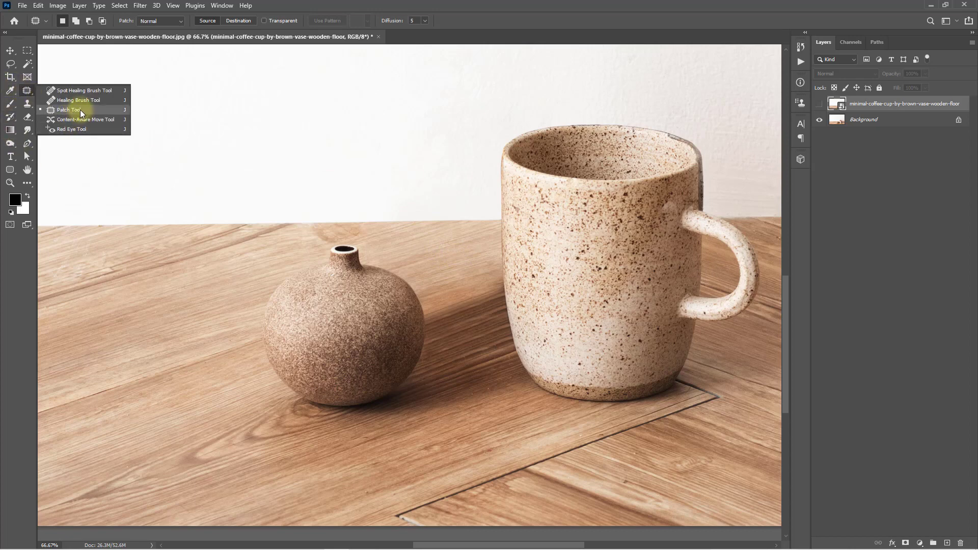
left_click(379, 4)
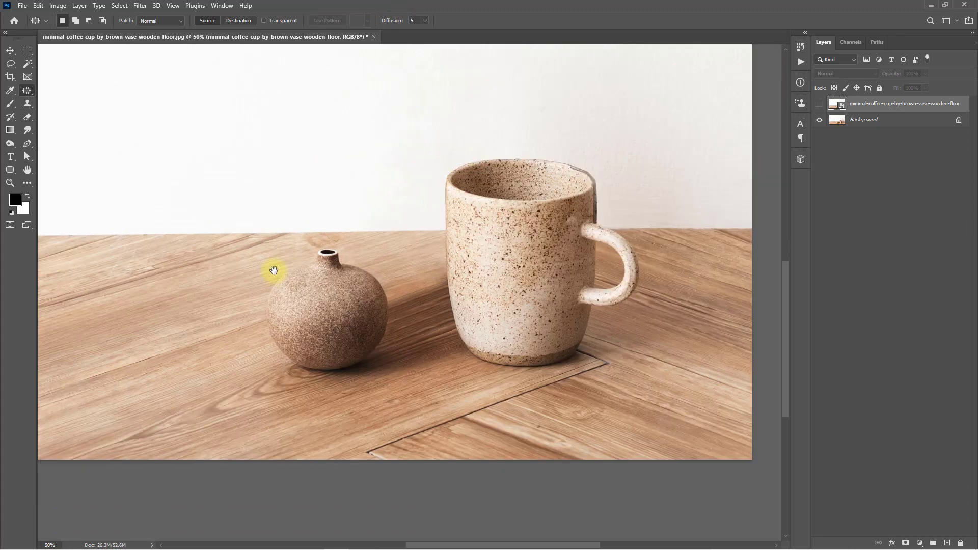
left_click(275, 266, "alt")
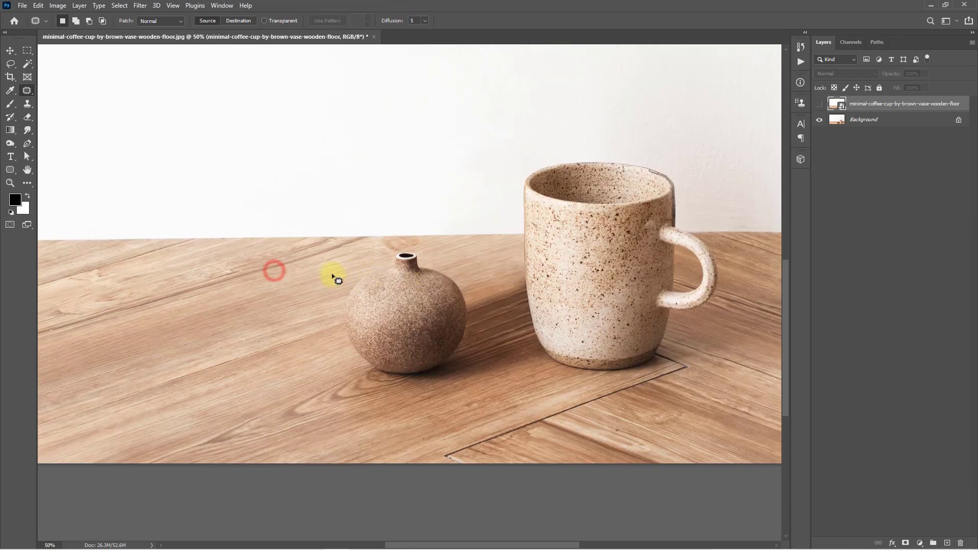